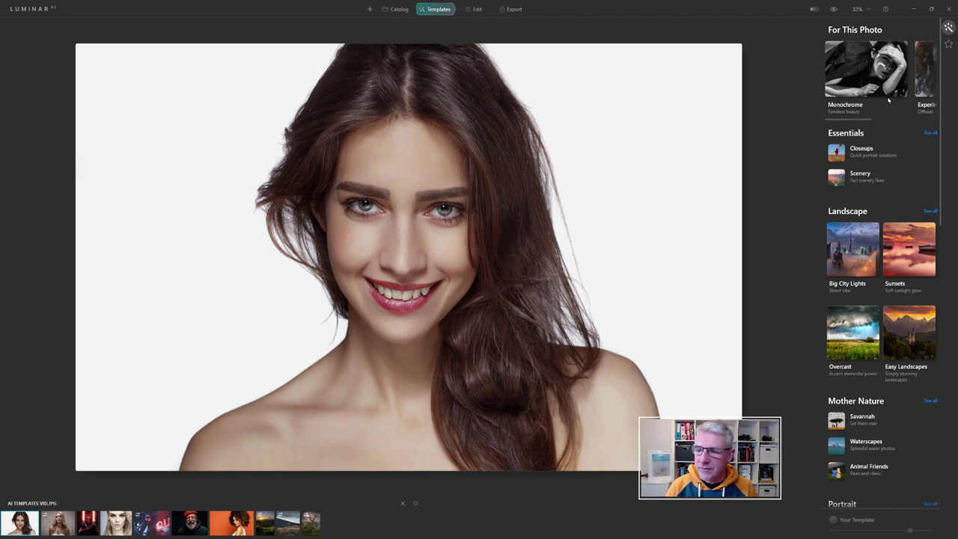
Step: Browse the full Portrait template list, previewing the Experimental and Easy Portraits collections
scroll(854, 69, "right", 3)
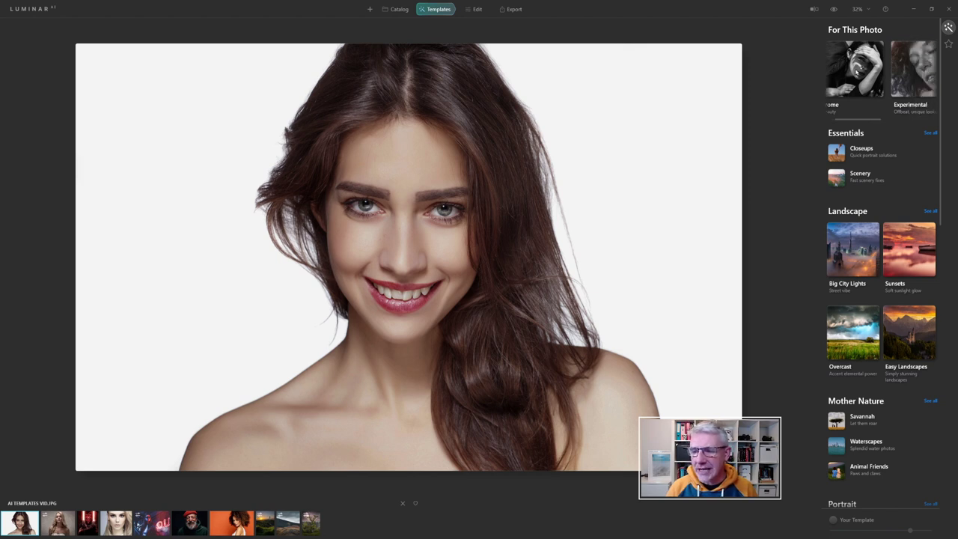
scroll(856, 71, "left", 2)
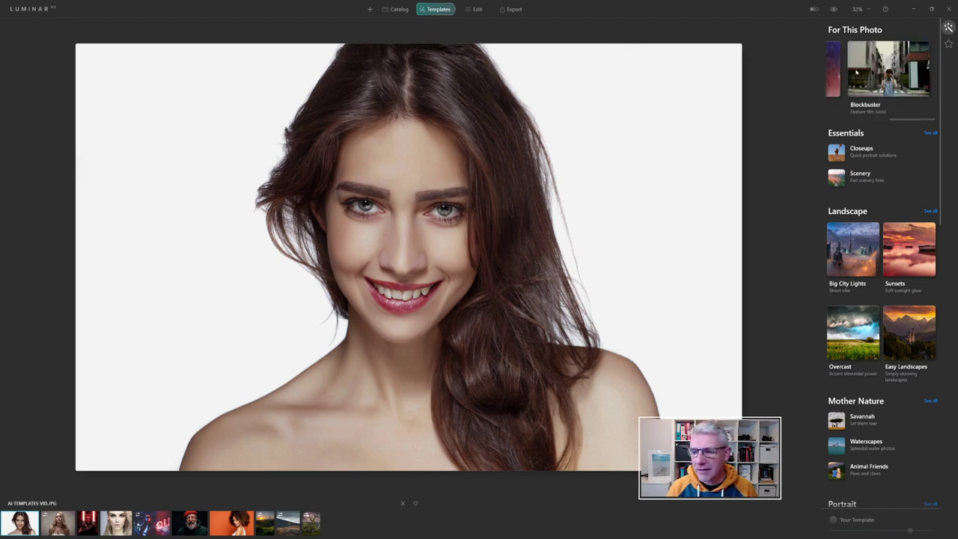
scroll(856, 71, "left", 3)
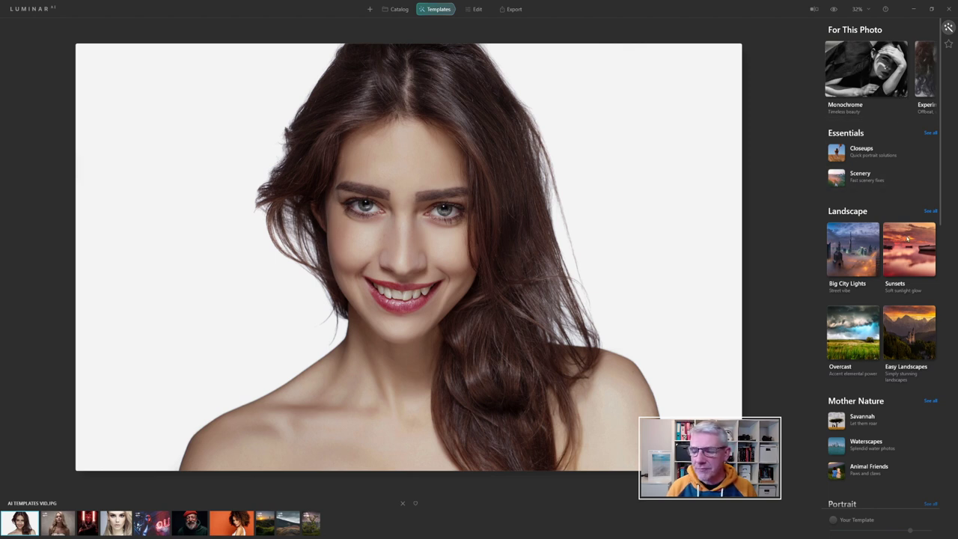
scroll(906, 238, "down", 3)
scroll(906, 238, "down", 6)
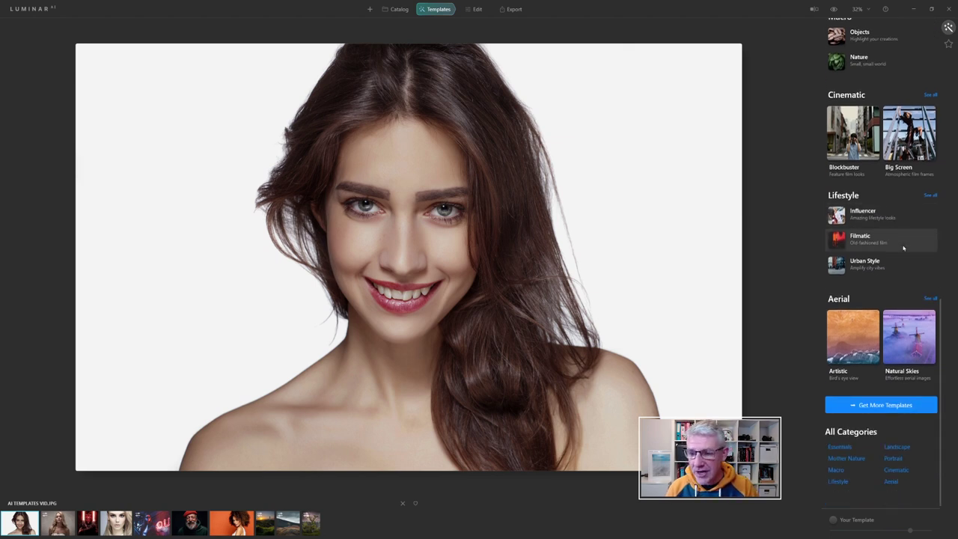
scroll(903, 248, "up", 6)
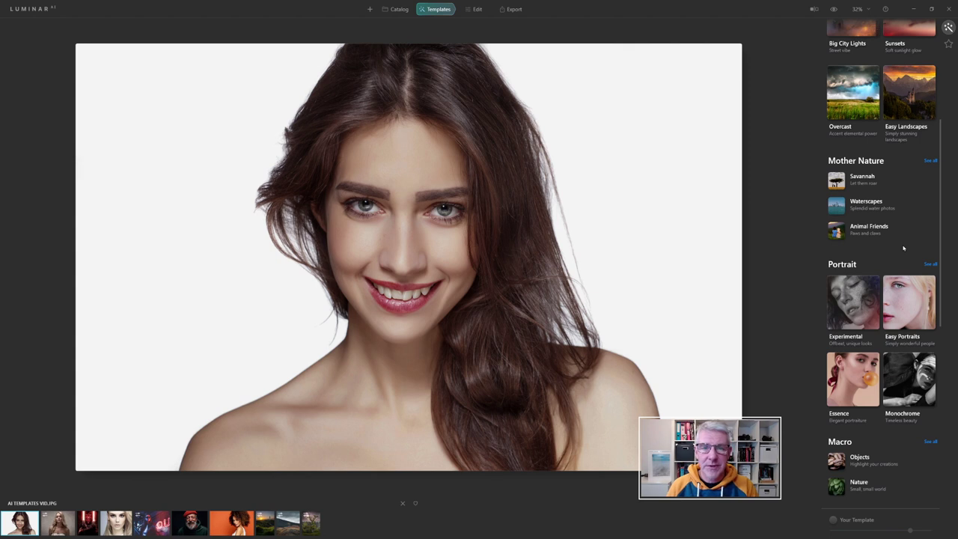
scroll(903, 248, "up", 3)
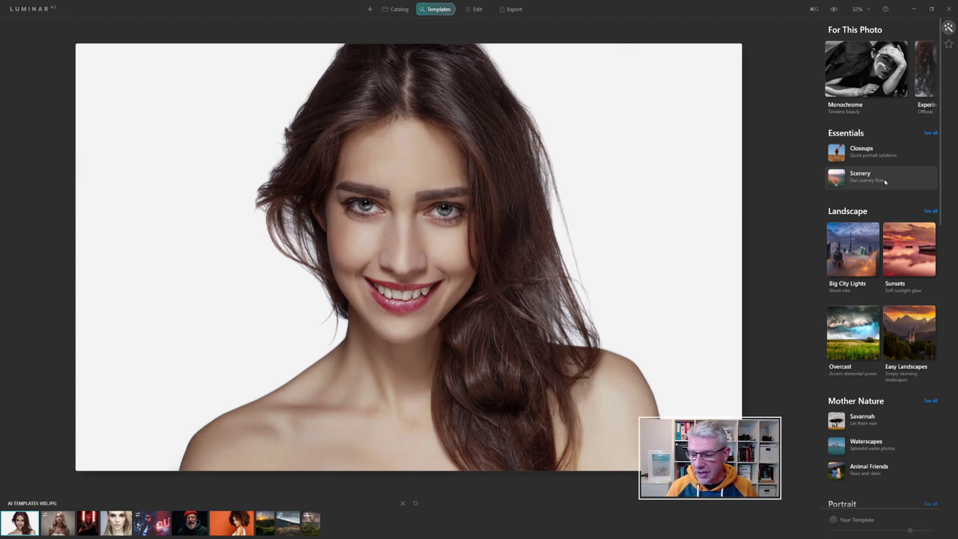
scroll(883, 105, "right", 6)
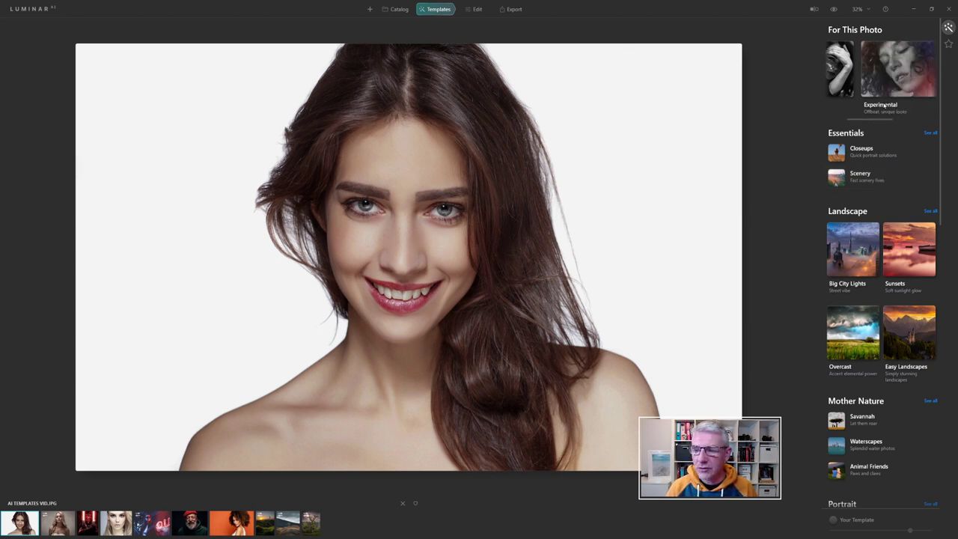
scroll(883, 104, "left", 6)
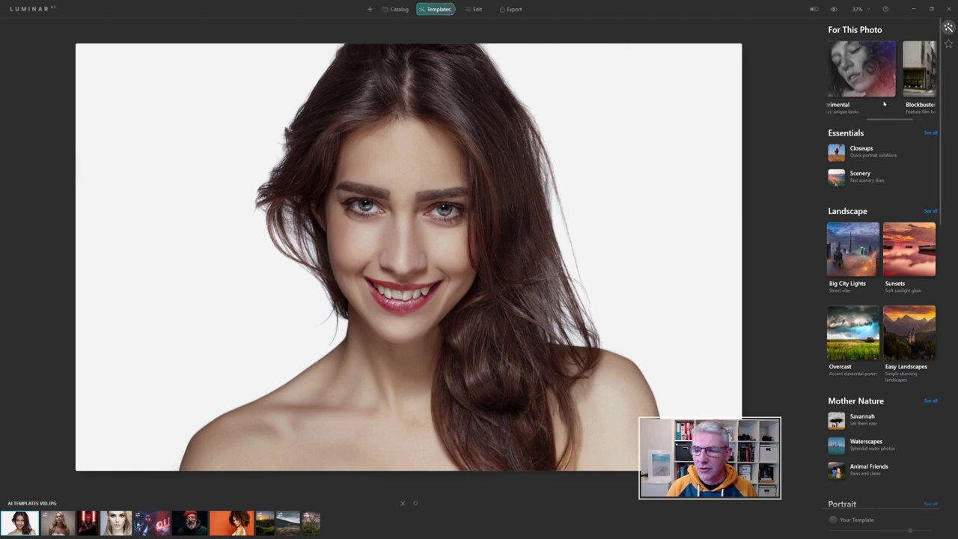
scroll(890, 187, "down", 7)
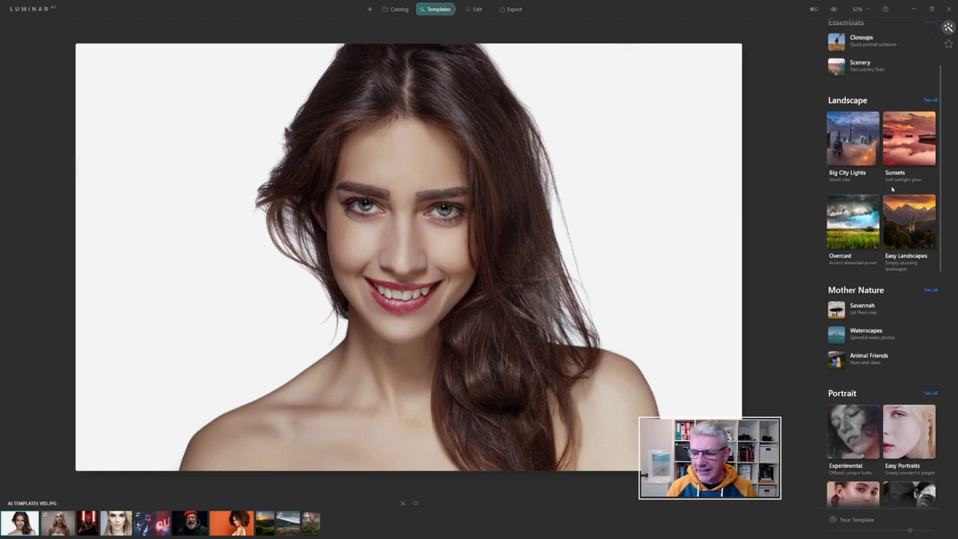
scroll(890, 189, "down", 2)
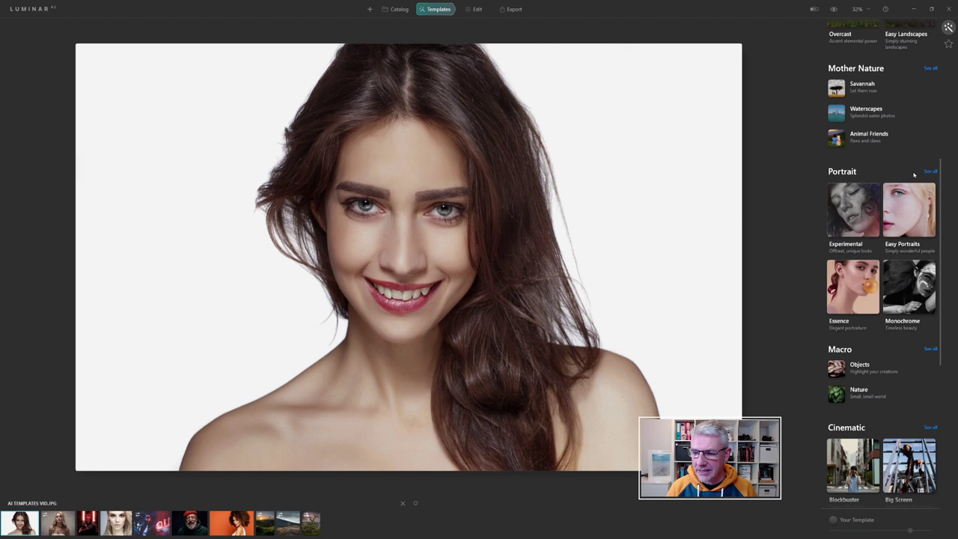
left_click(931, 172)
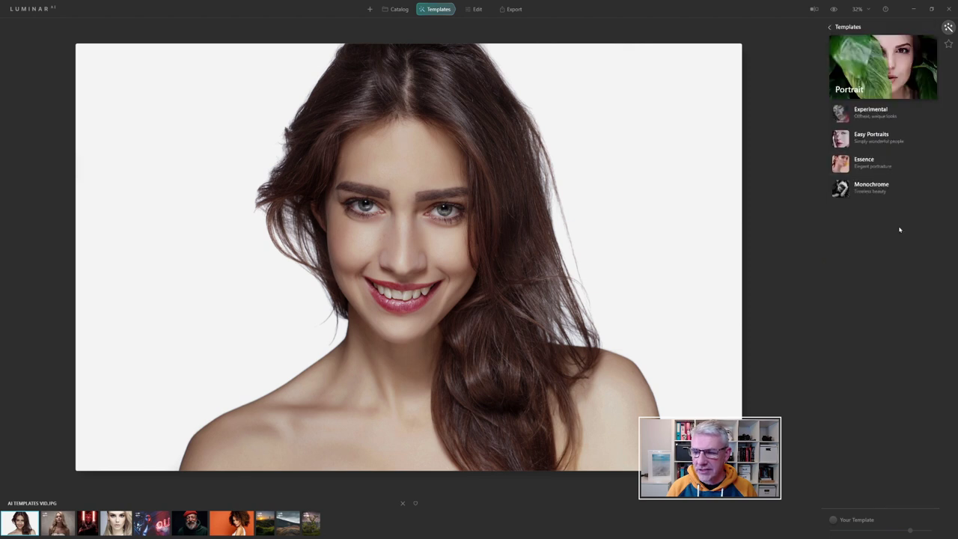
left_click(866, 112)
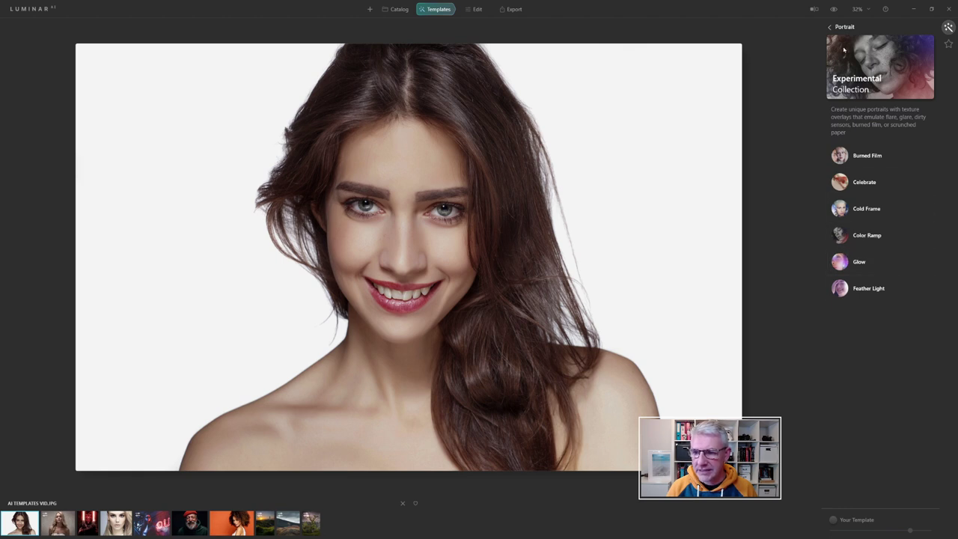
left_click(830, 28)
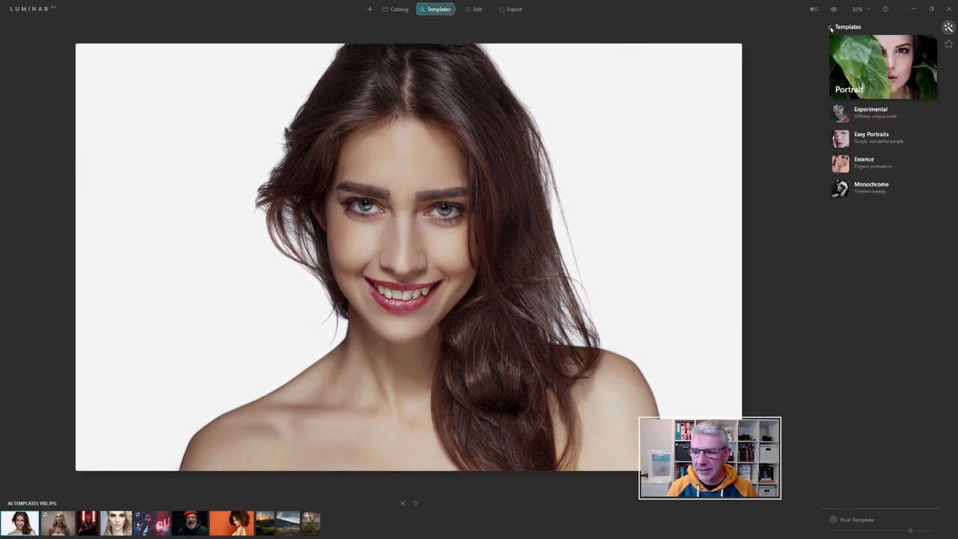
left_click(873, 136)
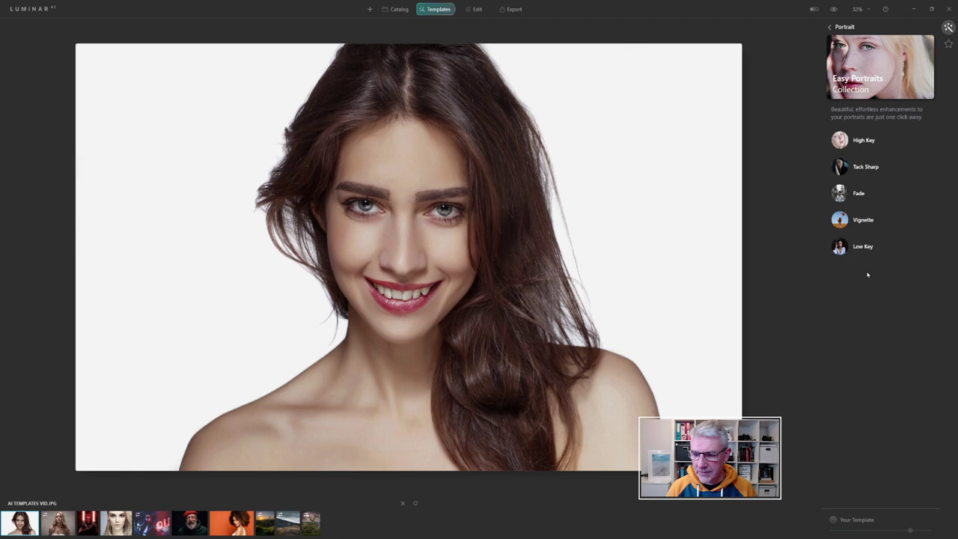
left_click(829, 27)
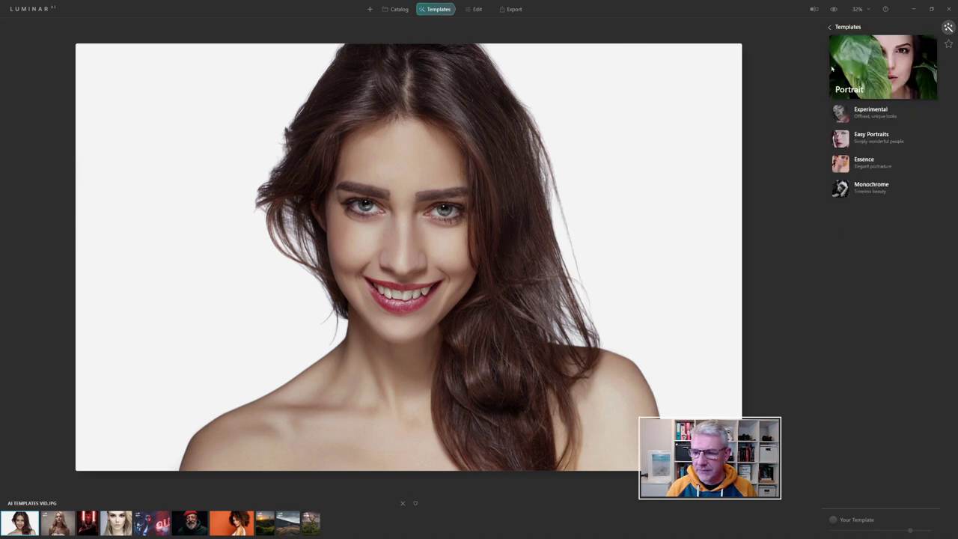
Step: Preview the Essence and Monochrome collections, then apply Tack Sharp from Easy Portraits
left_click(883, 161)
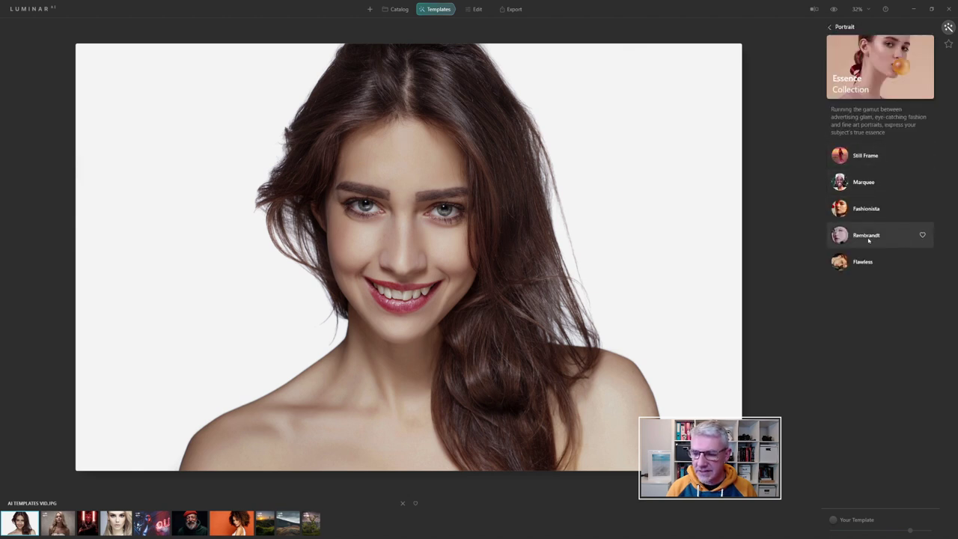
left_click(829, 27)
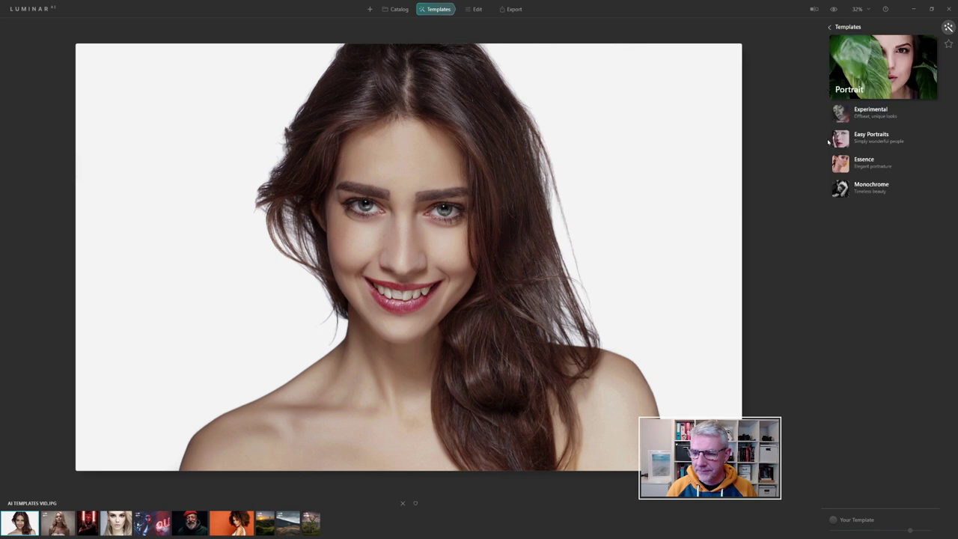
left_click(867, 187)
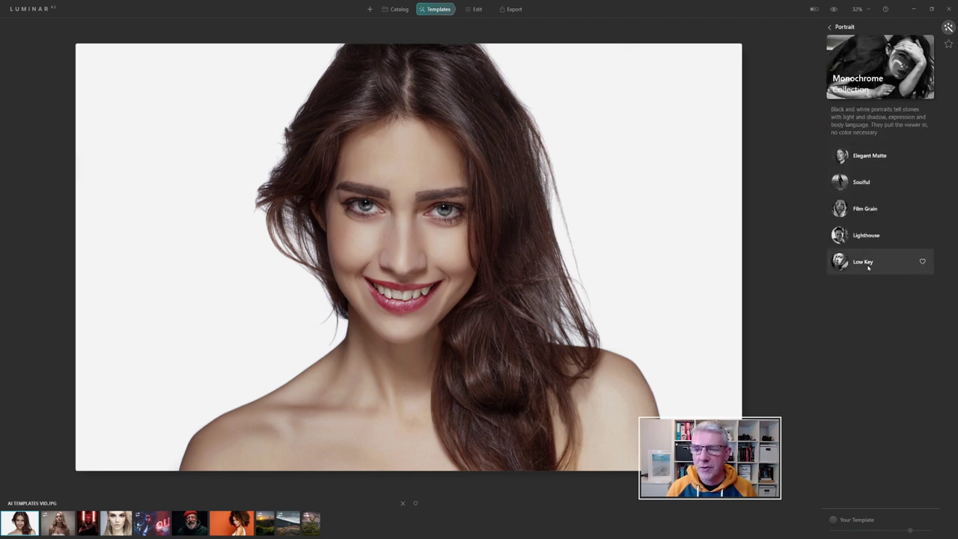
left_click(827, 27)
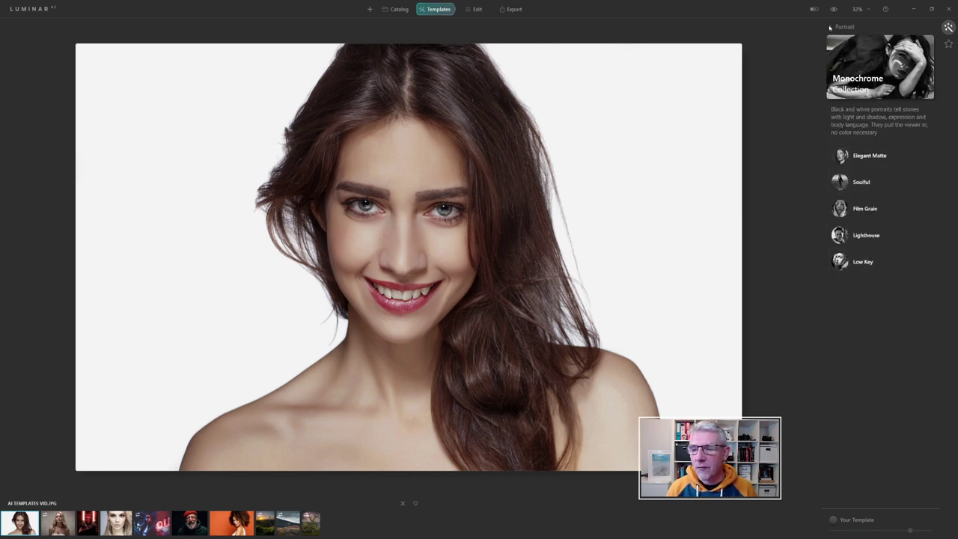
left_click(872, 134)
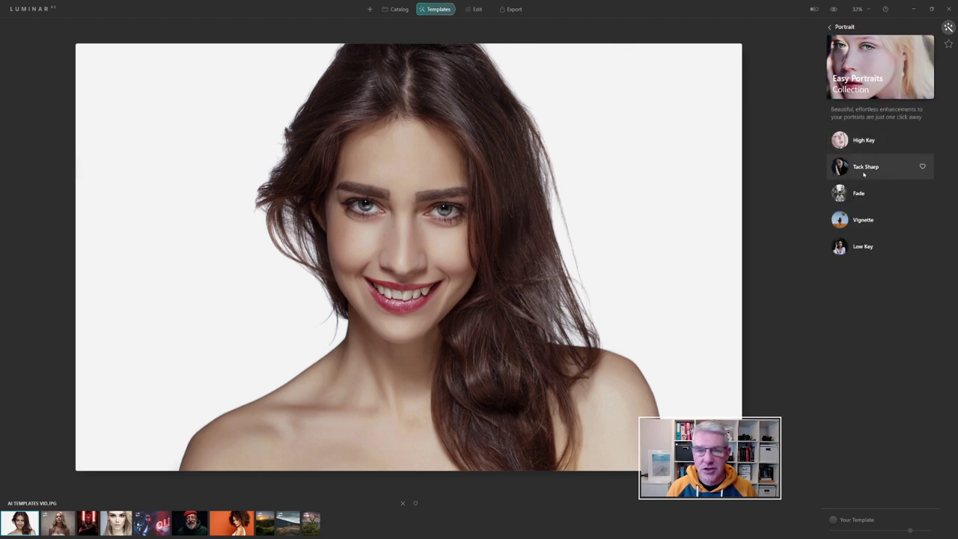
left_click(863, 167)
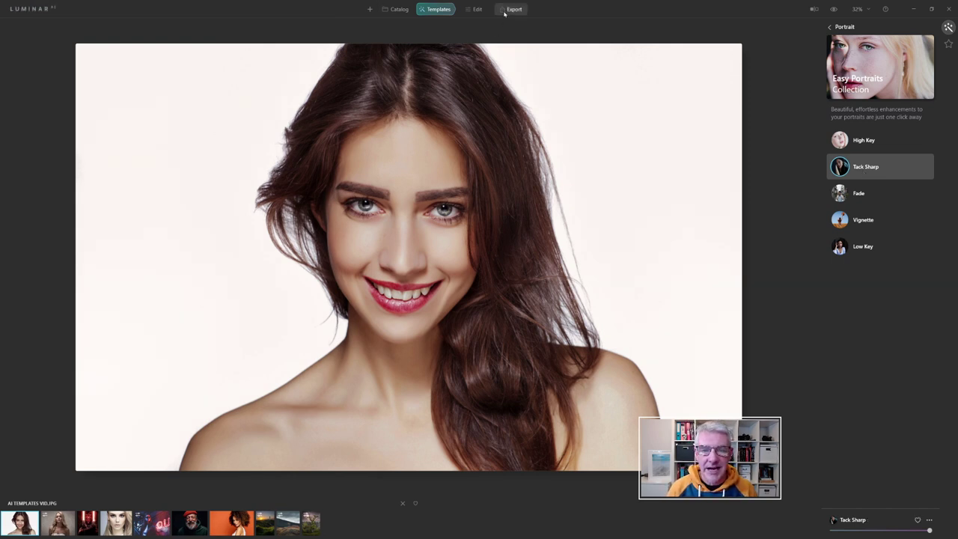
Step: In the Edit view's Portrait tools, expand the Face, Eyes and Mouth adjustments
left_click(476, 10)
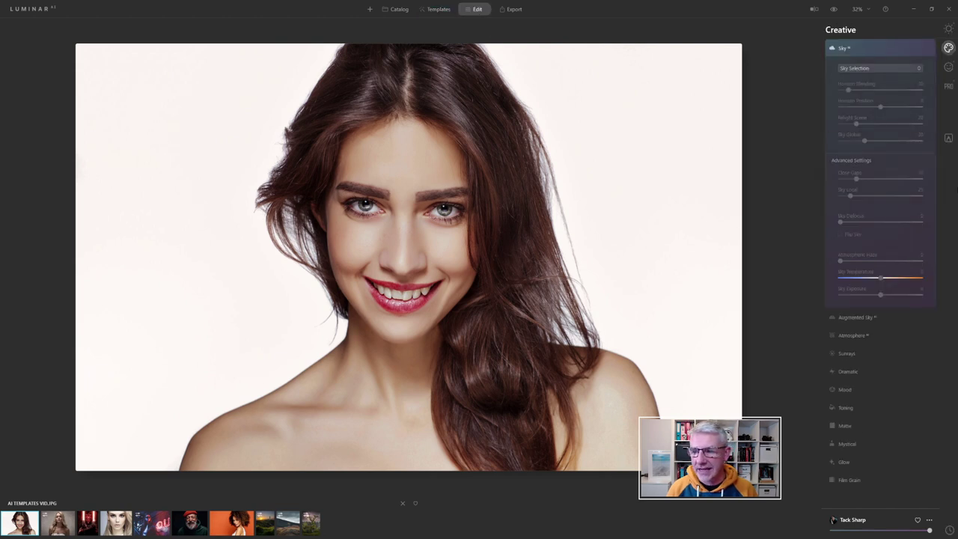
left_click(948, 29)
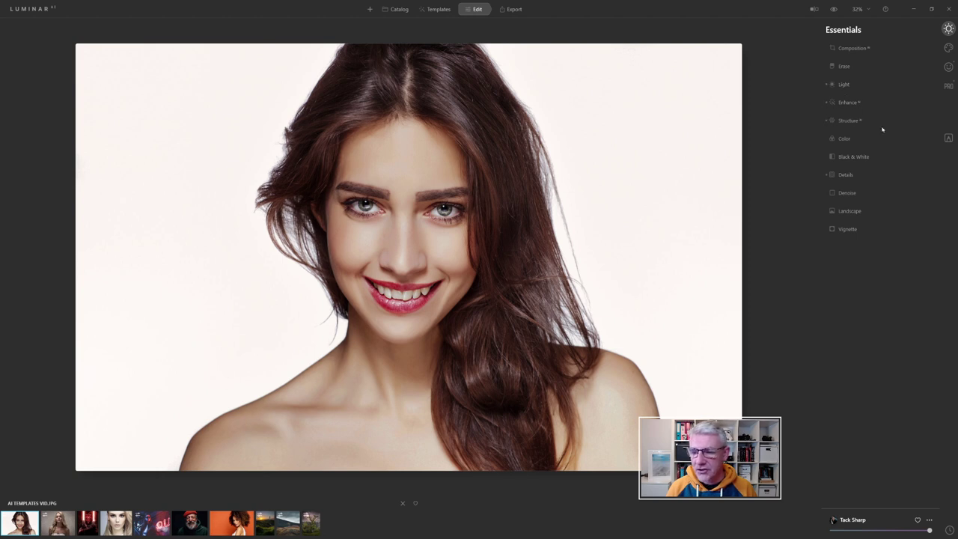
left_click(948, 66)
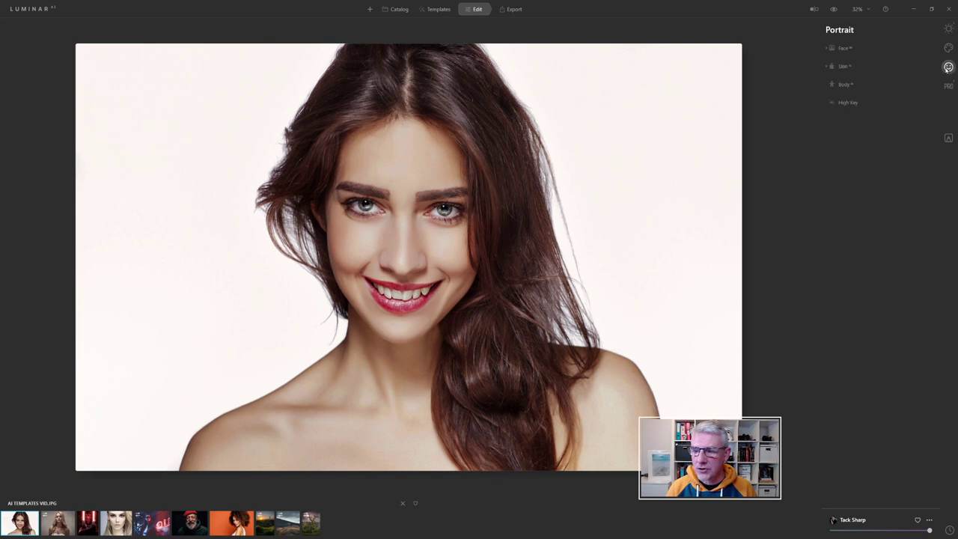
left_click(845, 50)
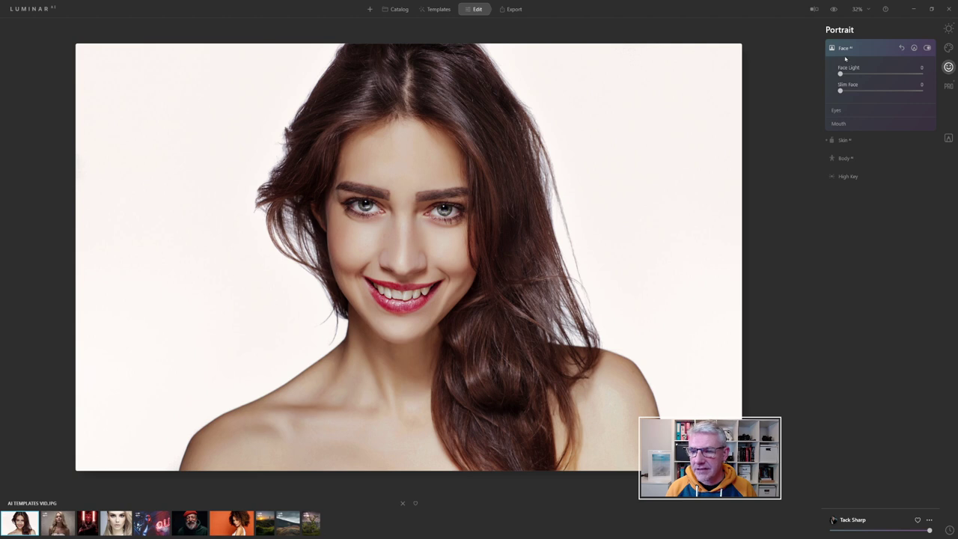
left_click(852, 111)
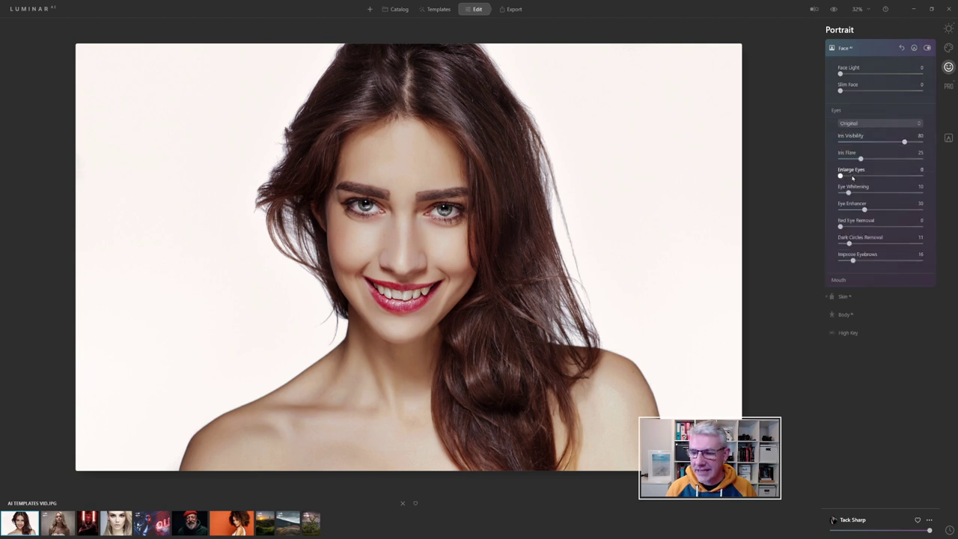
left_click(854, 281)
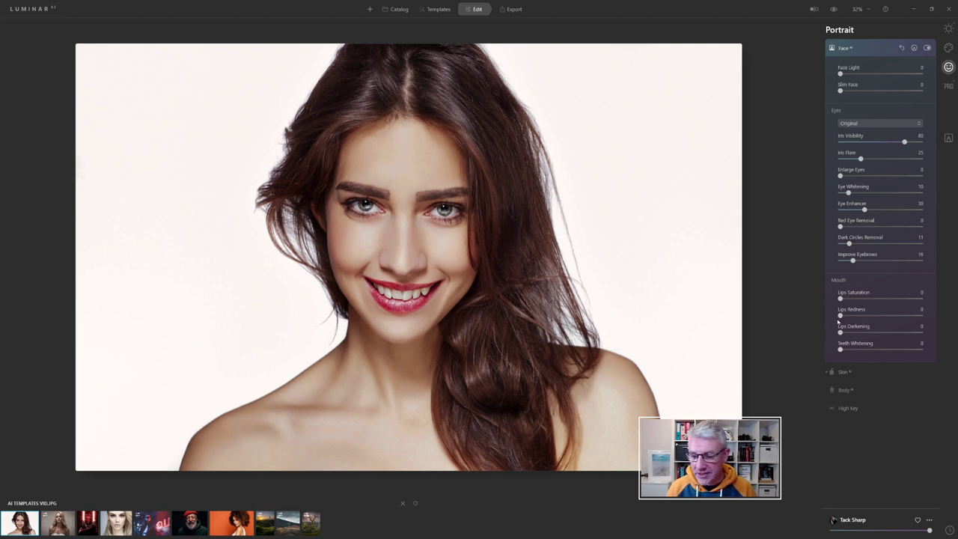
Step: Set Lips Saturation to 74 and Lips Darkening to 64, whiten the teeth, then show Professional tools
left_click_drag(839, 298, 899, 299)
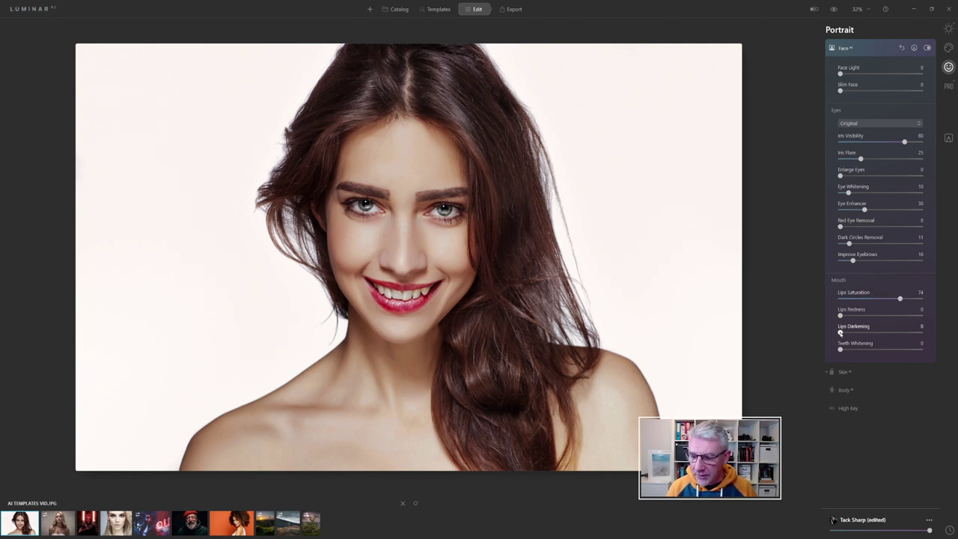
left_click_drag(840, 332, 891, 331)
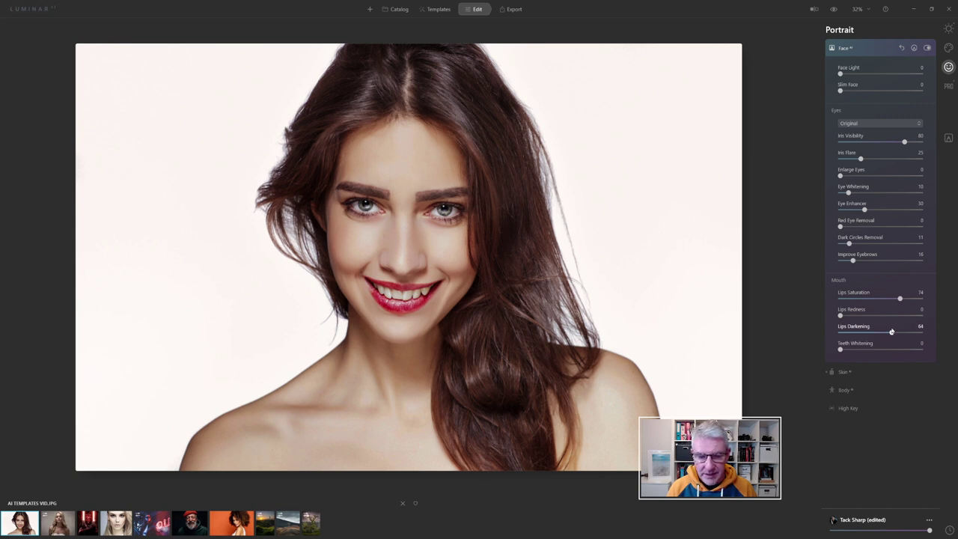
left_click_drag(840, 349, 873, 348)
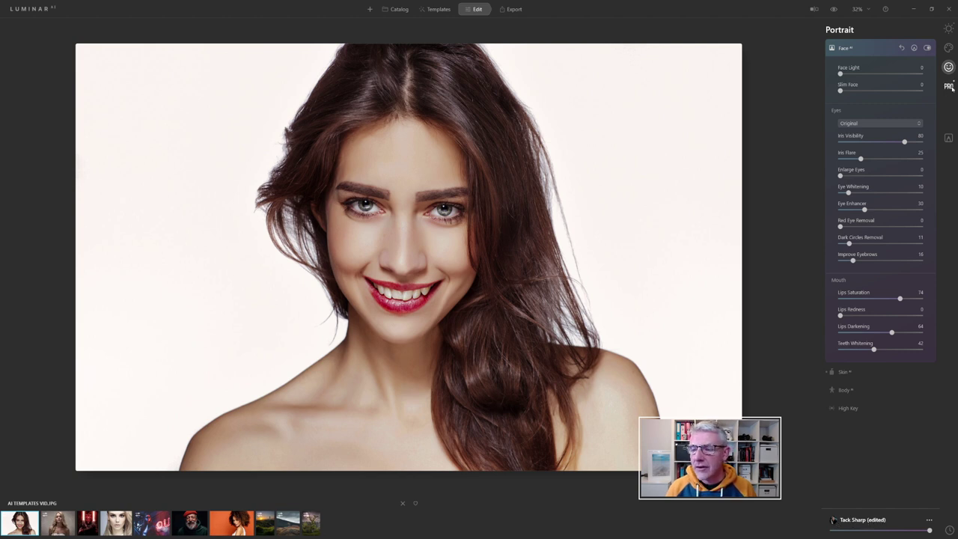
left_click(950, 86)
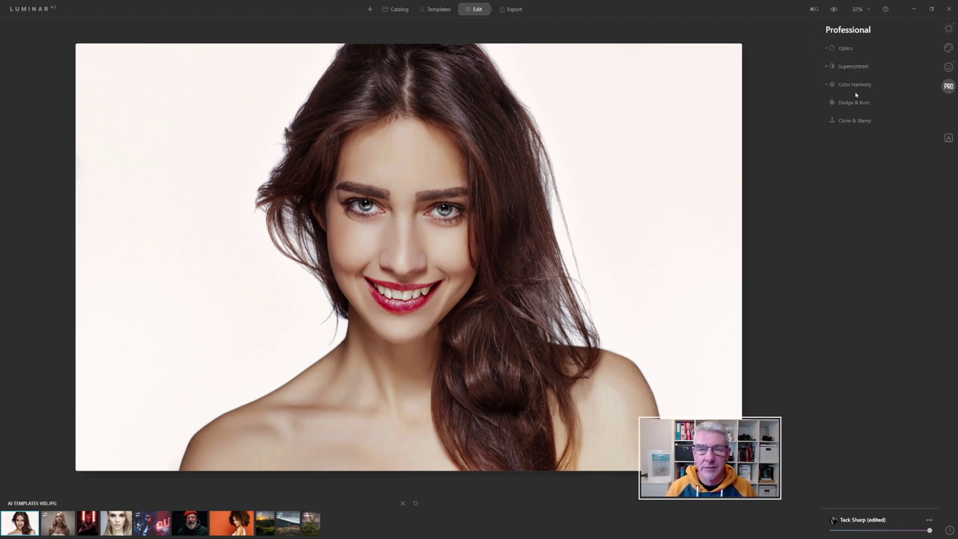
Step: Replace the sky with Blue Sky 4, horizon blending 0, flipped and slightly warmer
left_click(947, 48)
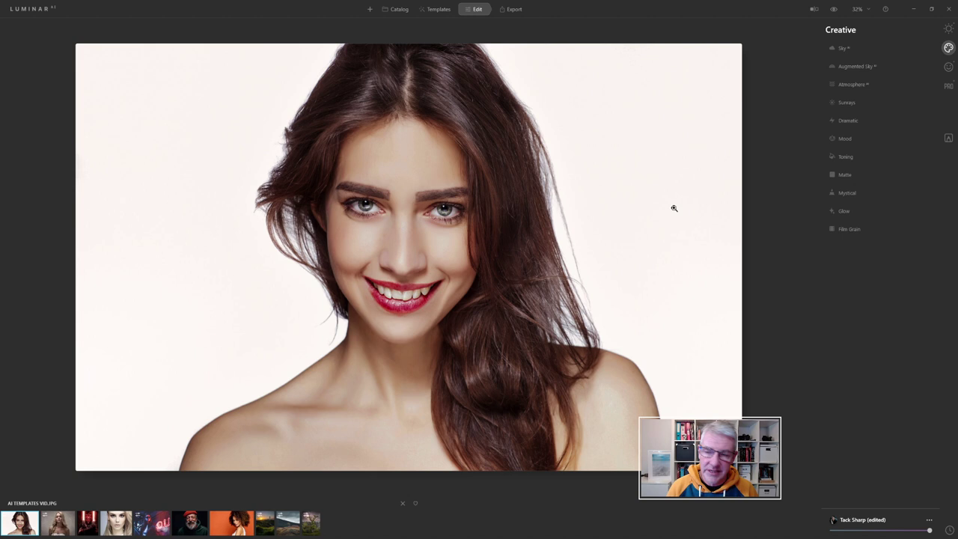
left_click(856, 49)
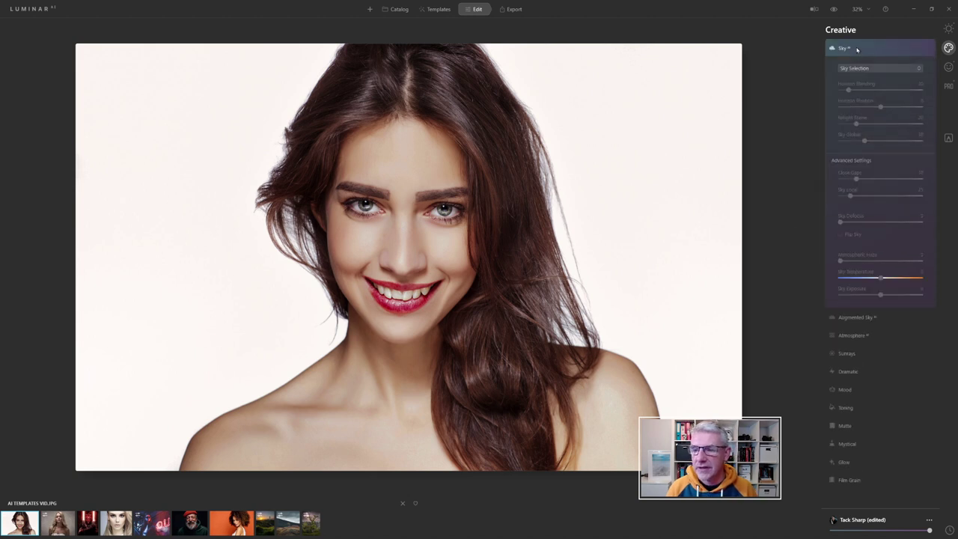
left_click(917, 68)
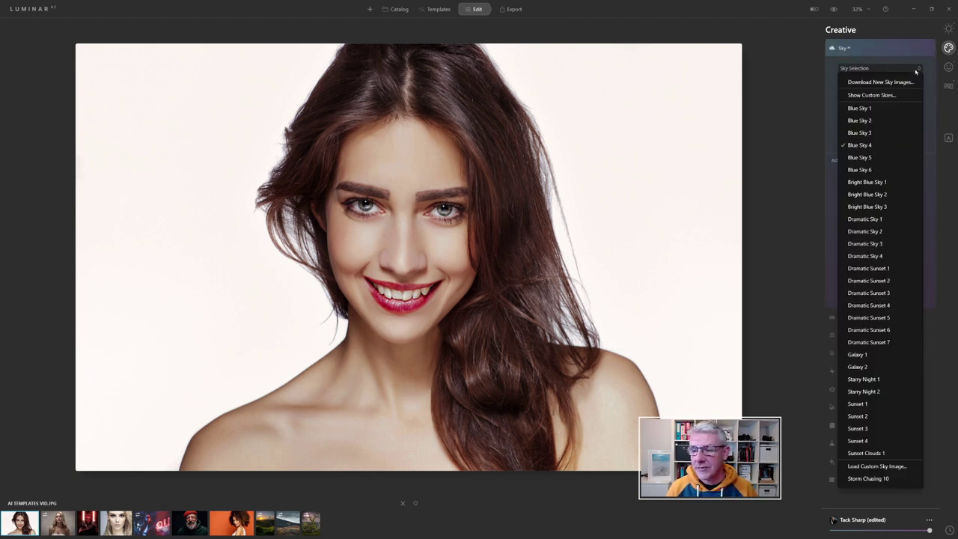
left_click(858, 145)
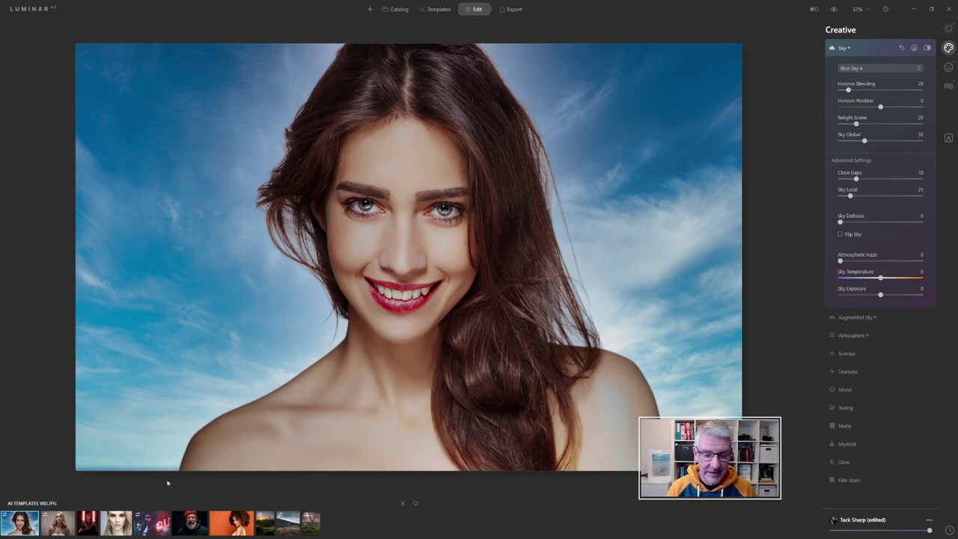
left_click_drag(848, 91, 828, 107)
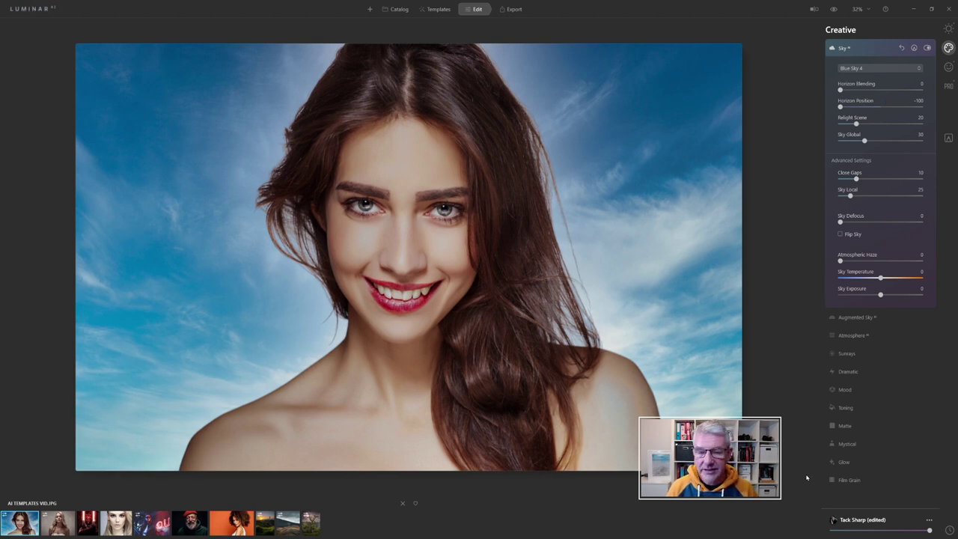
left_click(840, 234)
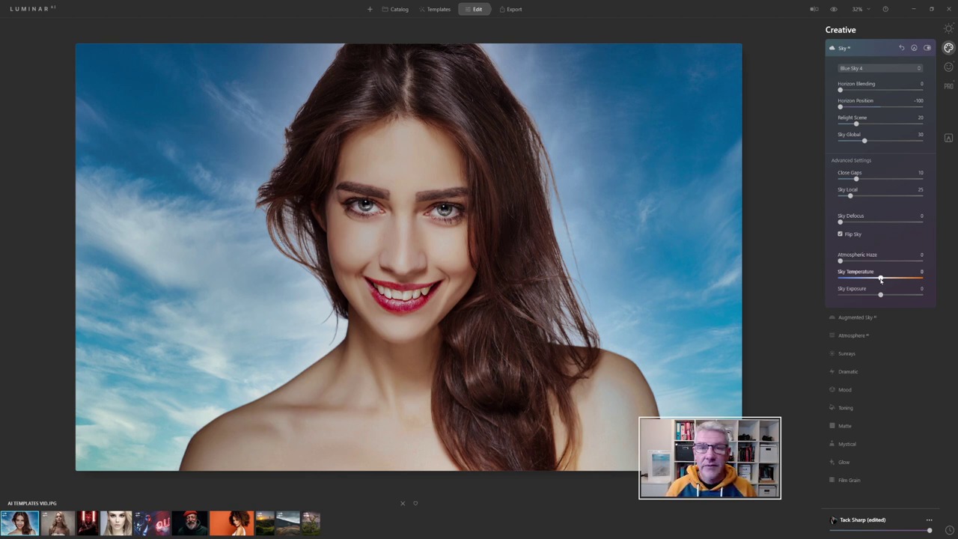
mouse_move(887, 280)
left_mouse_down()
mouse_move(882, 295)
mouse_move(894, 295)
left_mouse_up()
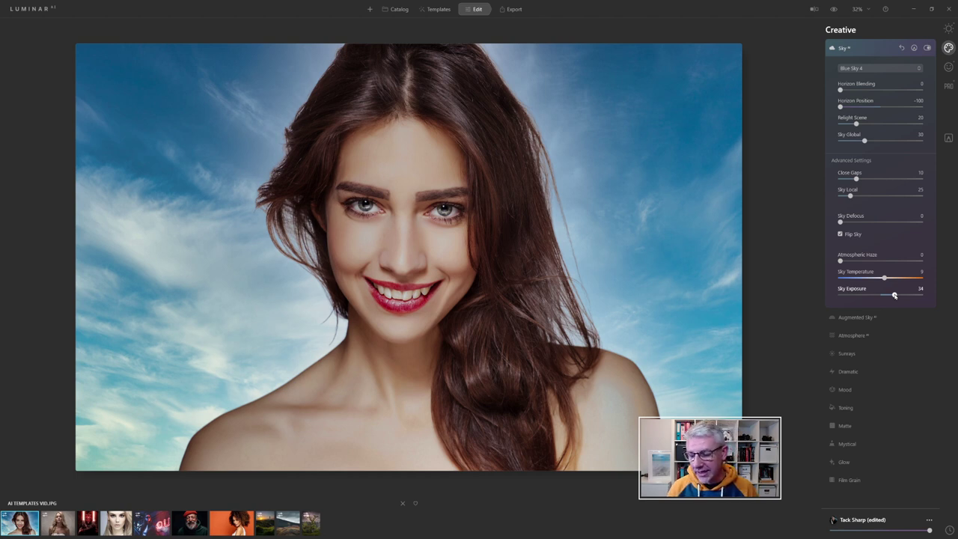
Step: Save the current look from the Tack Sharp options as a new template, Tack Sharp edit
left_click(929, 520)
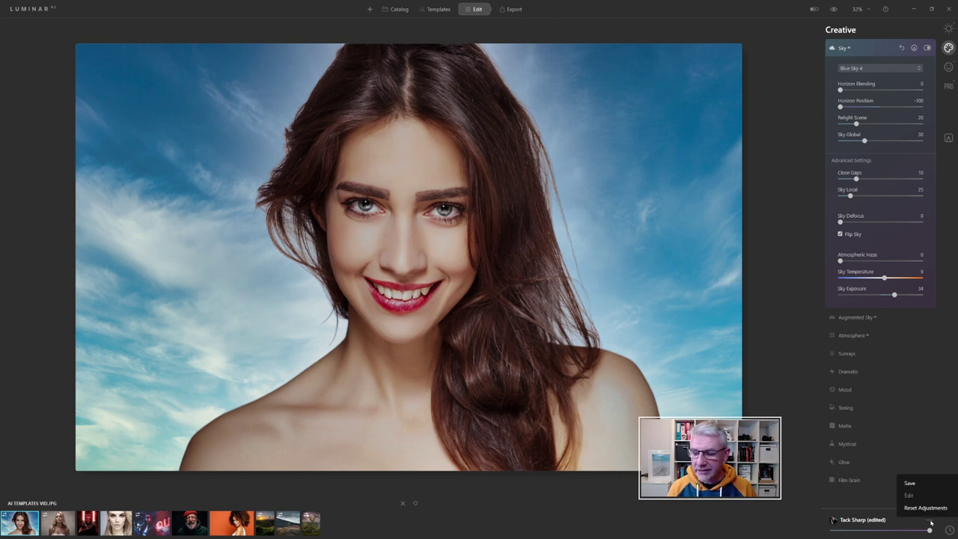
left_click(909, 483)
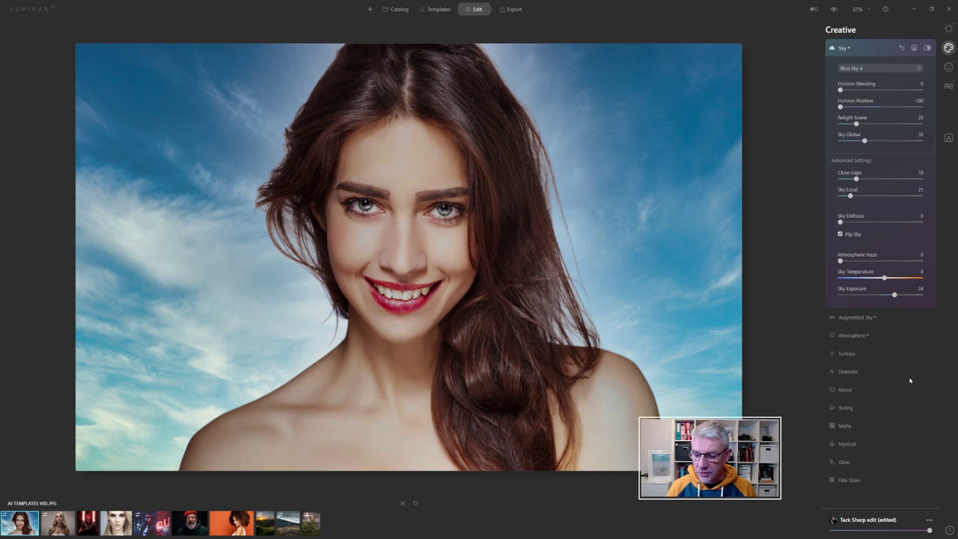
Step: In Templates, open My Collection and expand User Templates to show Tack Sharp edit
mouse_move(877, 526)
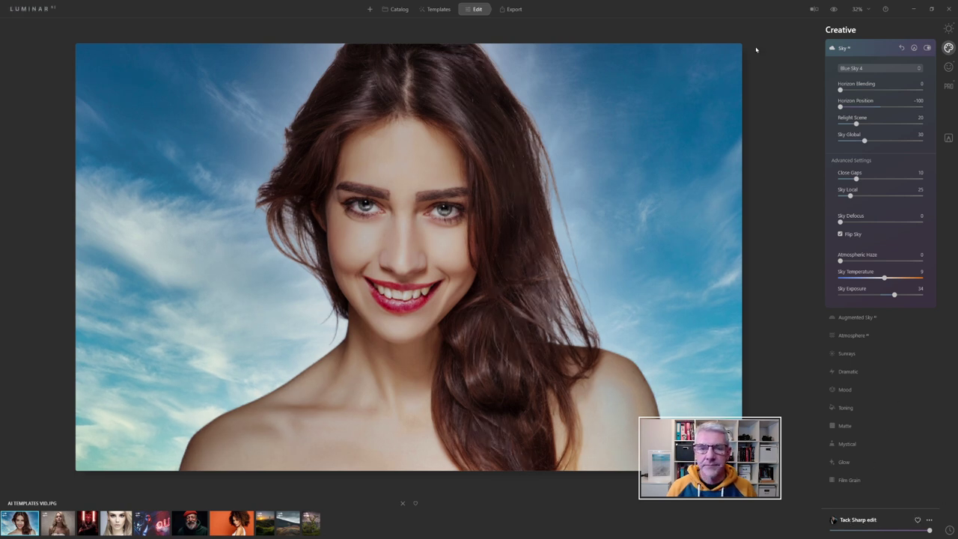
left_click(440, 9)
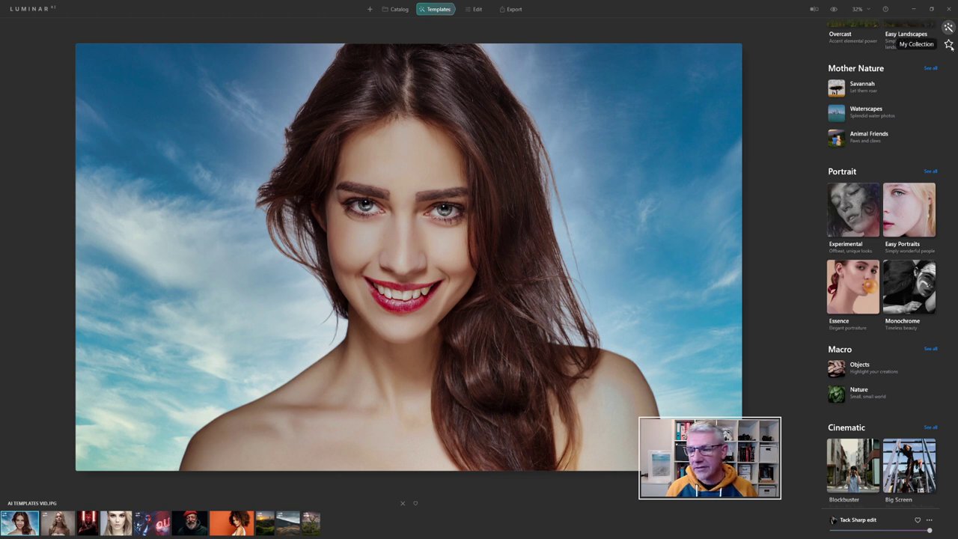
left_click(947, 45)
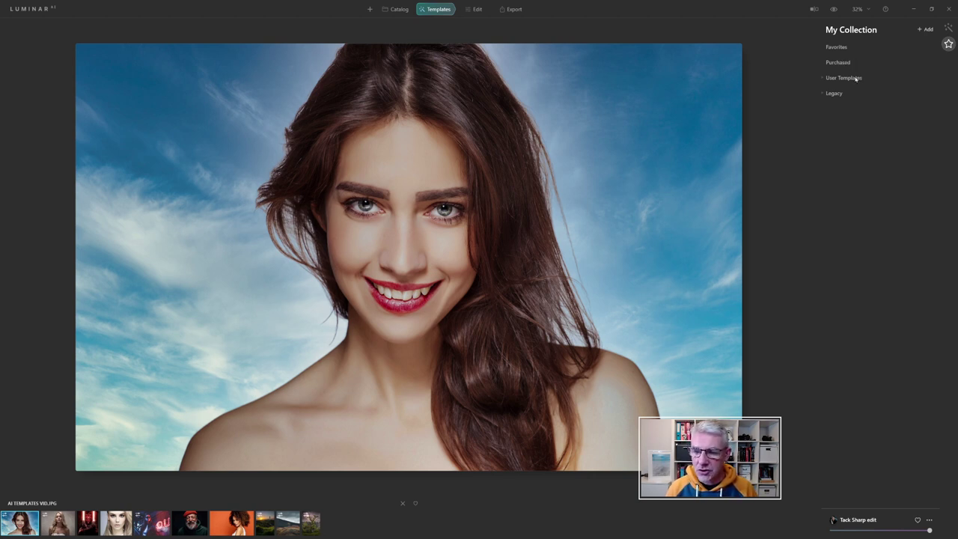
left_click(855, 77)
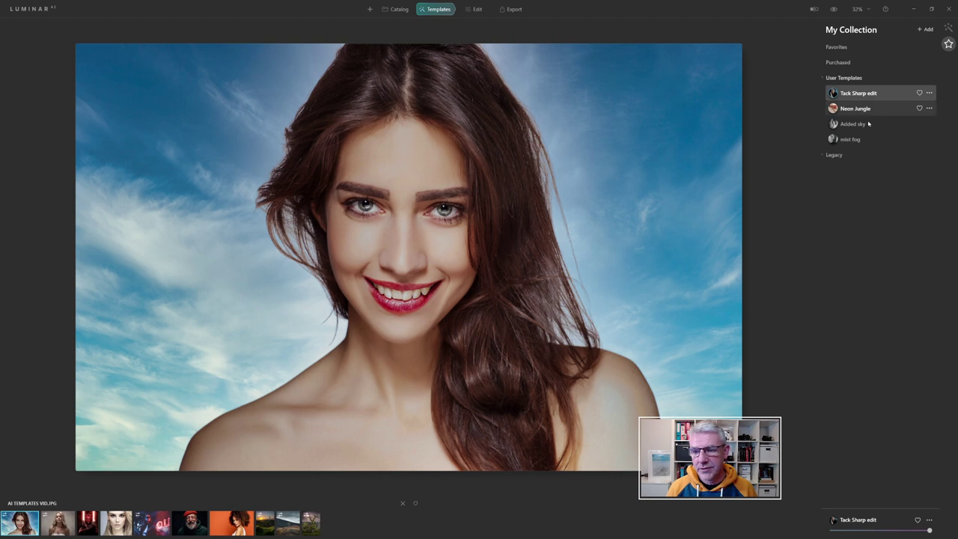
Step: Rename the Tack Sharp edit template to 'Tack Sharp with sky 4'
left_click(929, 93)
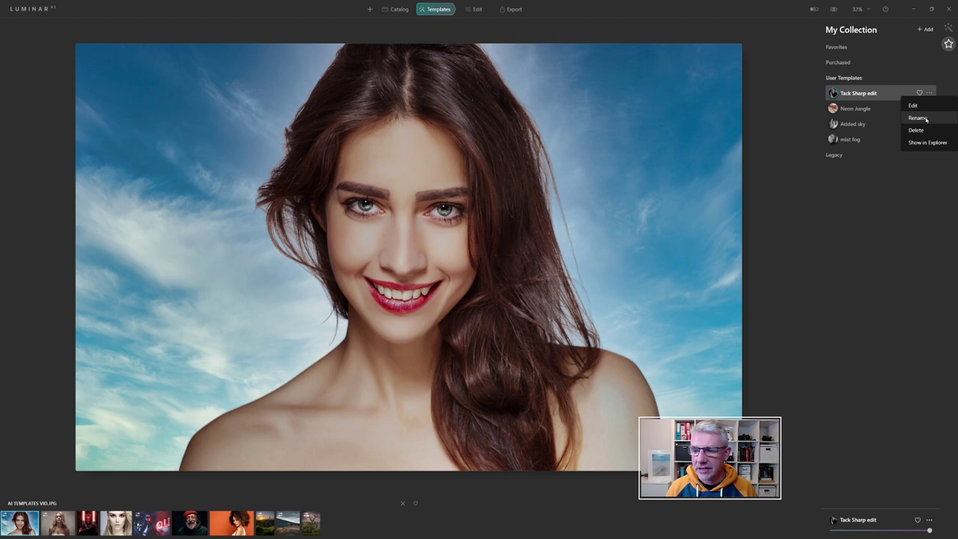
left_click(926, 118)
left_click_drag(884, 92, 870, 92)
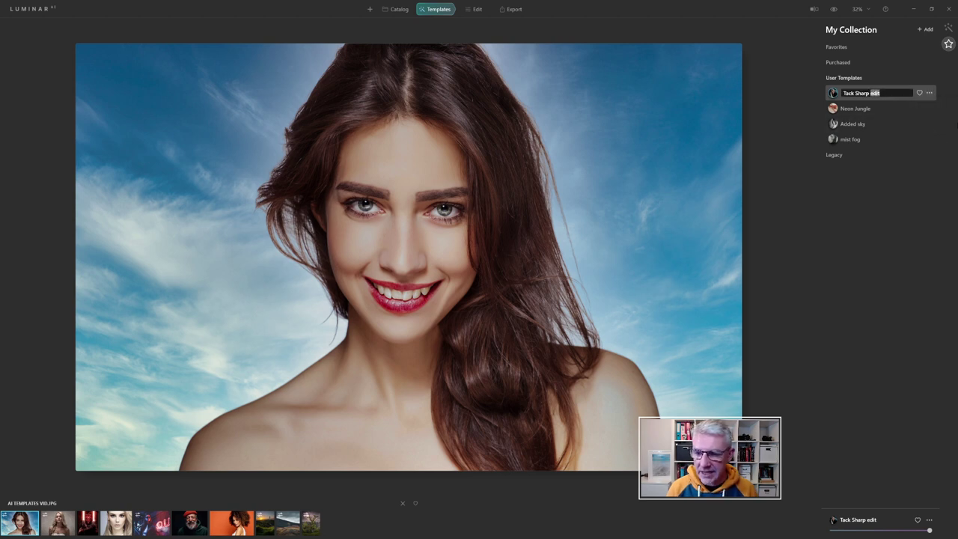
type("wit")
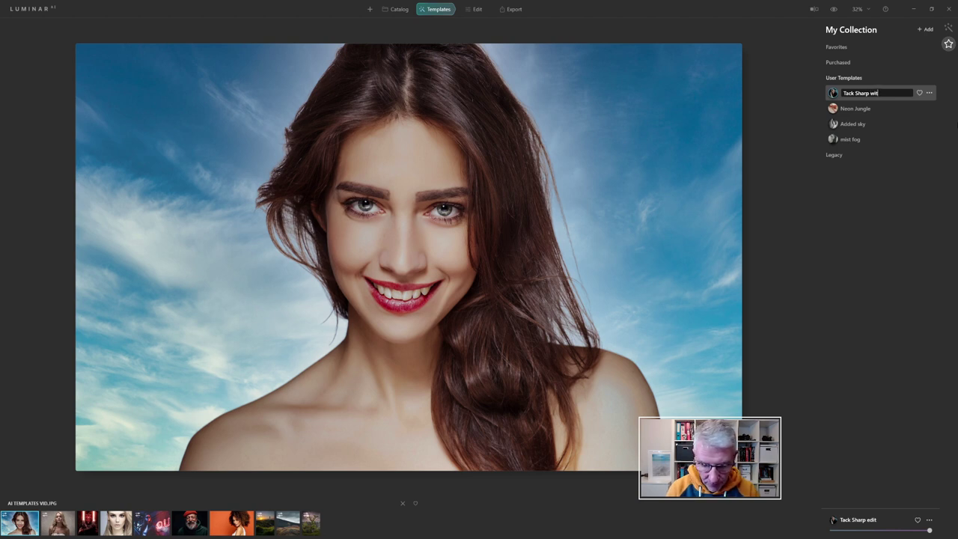
type("h sky 4")
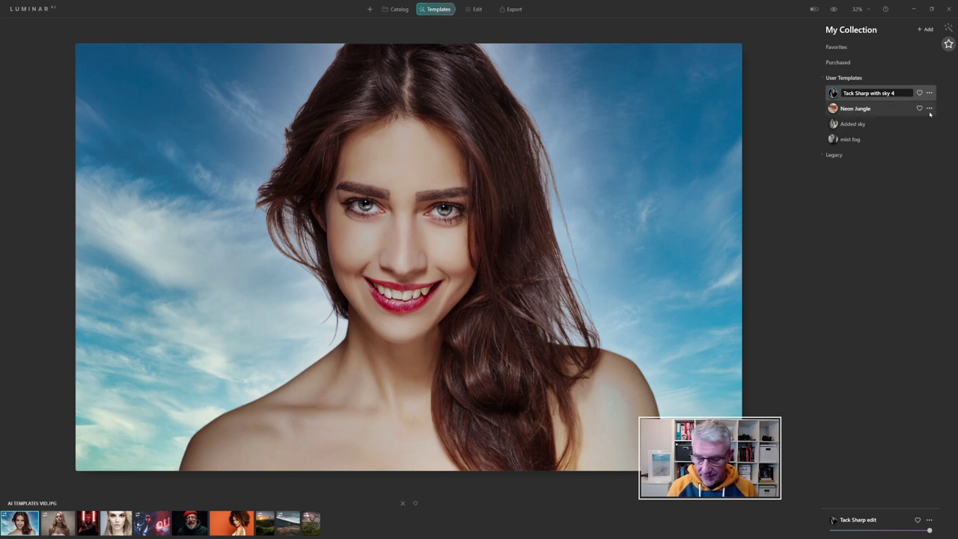
key("Return")
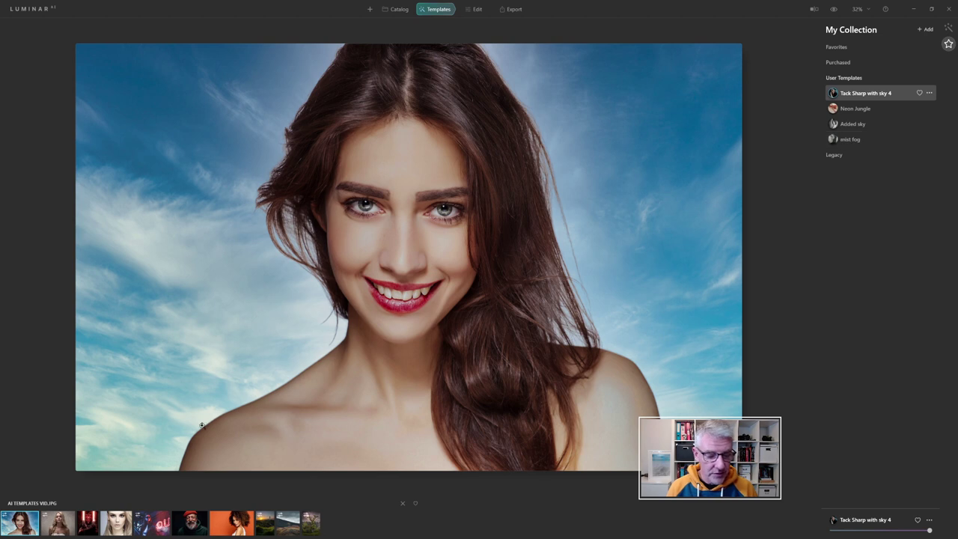
Step: Apply Tack Sharp with sky 4 to the blonde portrait, then open the orange-background portrait
left_click(118, 527)
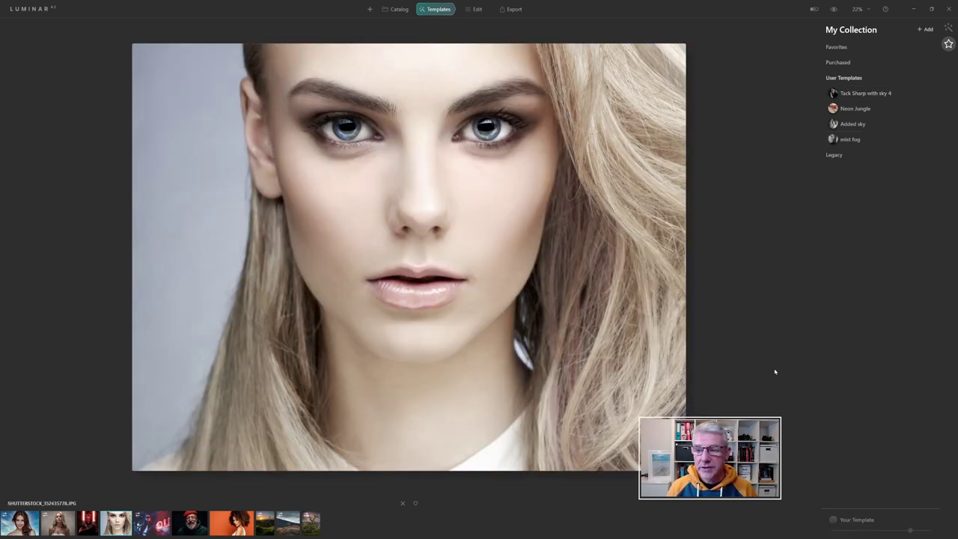
left_click(861, 94)
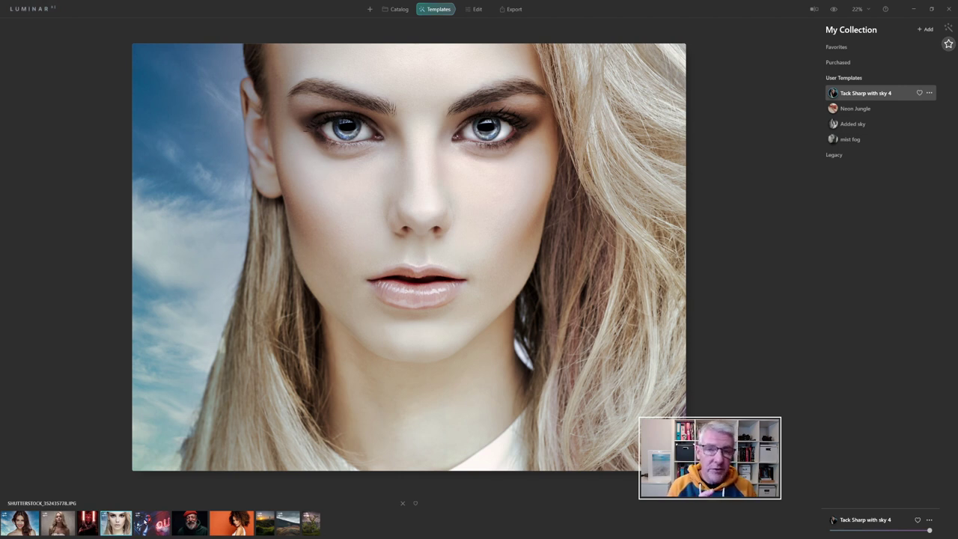
left_click(224, 521)
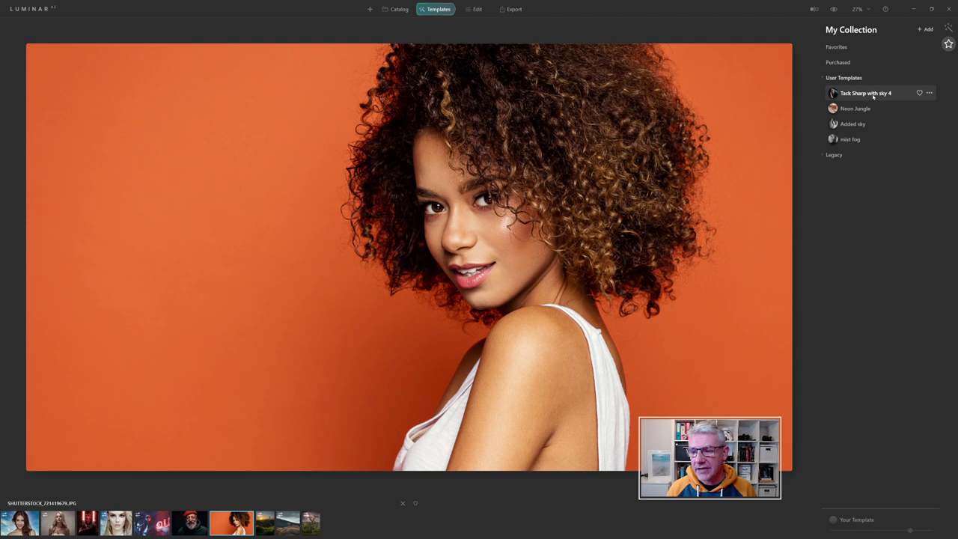
Step: Apply Tack Sharp with sky 4 to the curly-haired portrait and return to the Edit view
left_click(872, 94)
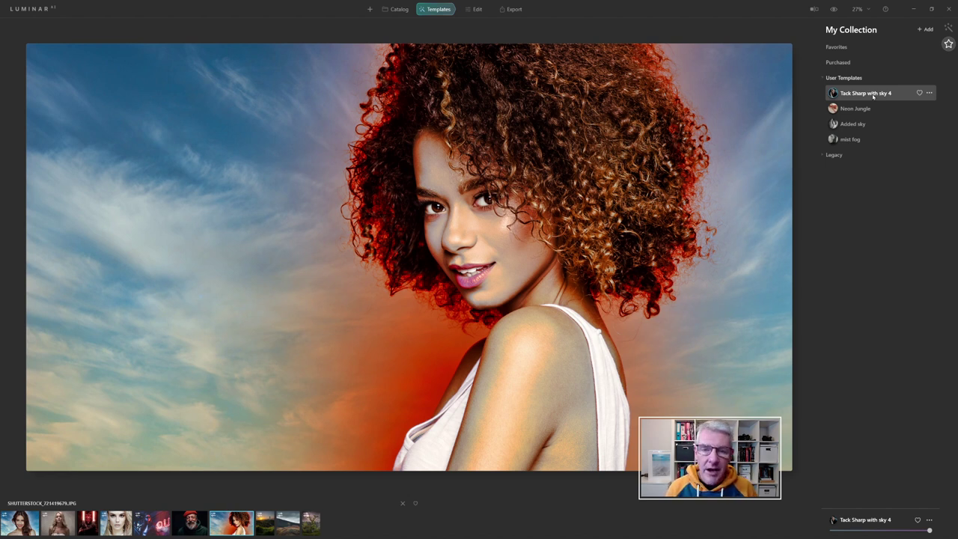
left_click(478, 9)
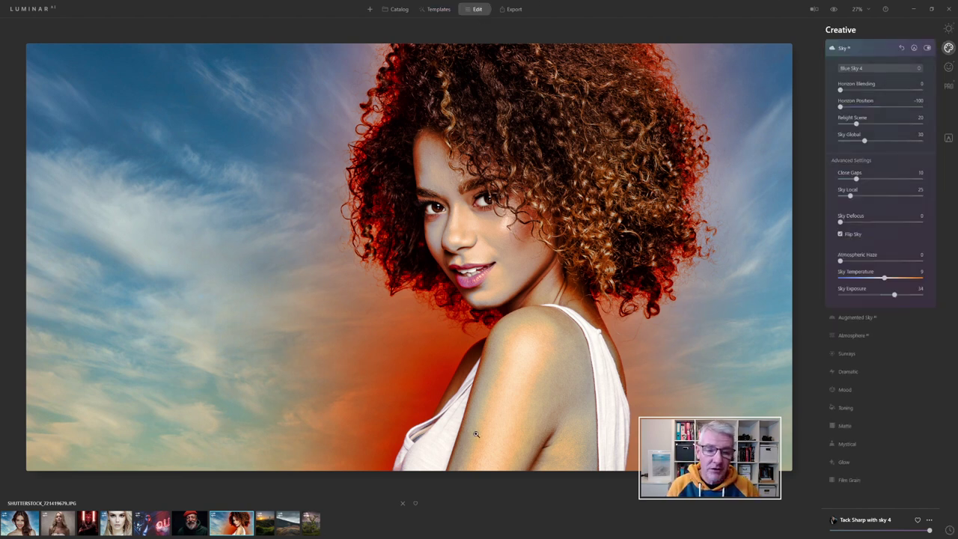
Step: Convert the curly-haired portrait to black and white with the Essentials Black & White tool
left_click(948, 29)
left_click(854, 156)
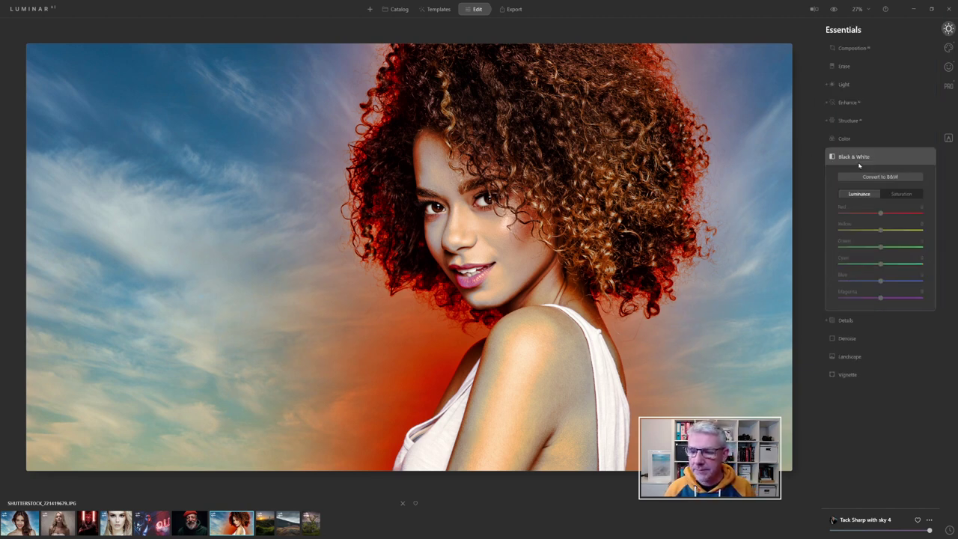
left_click(863, 177)
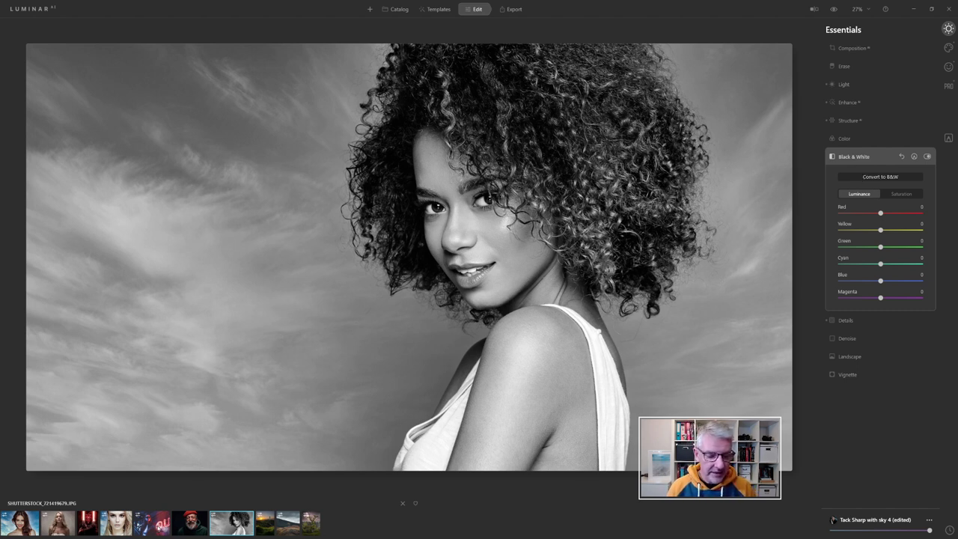
Step: Copy the curly-haired portrait's adjustments from its thumbnail's Adjustments menu
right_click(219, 527)
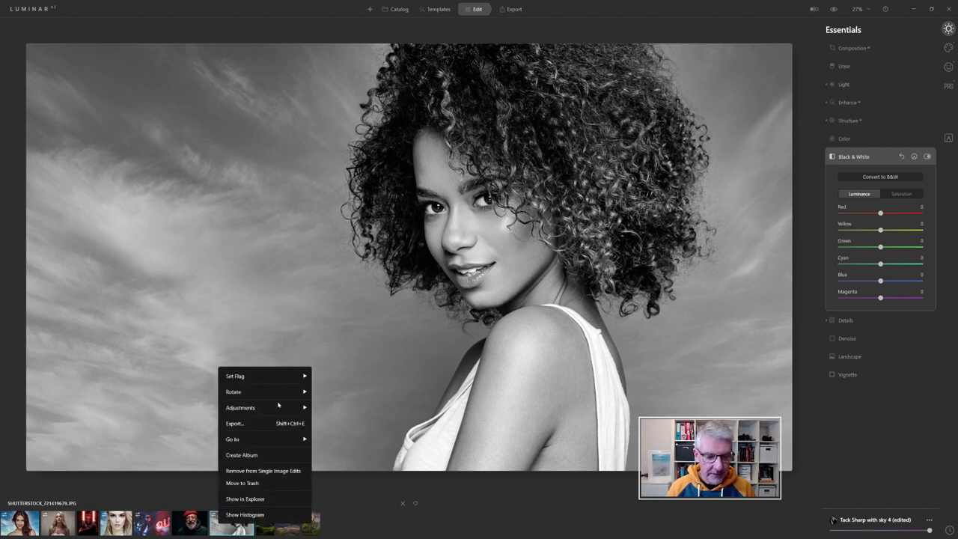
mouse_move(277, 408)
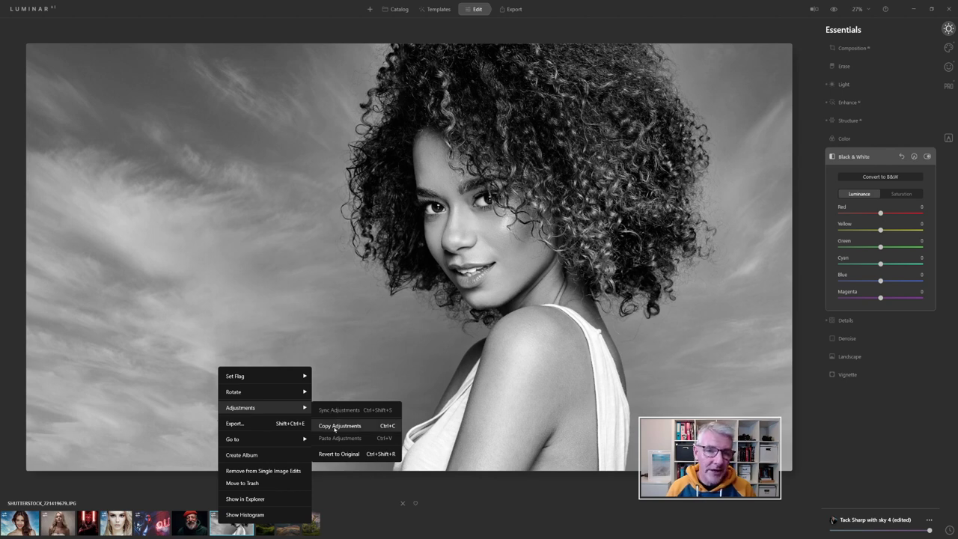
left_click(338, 425)
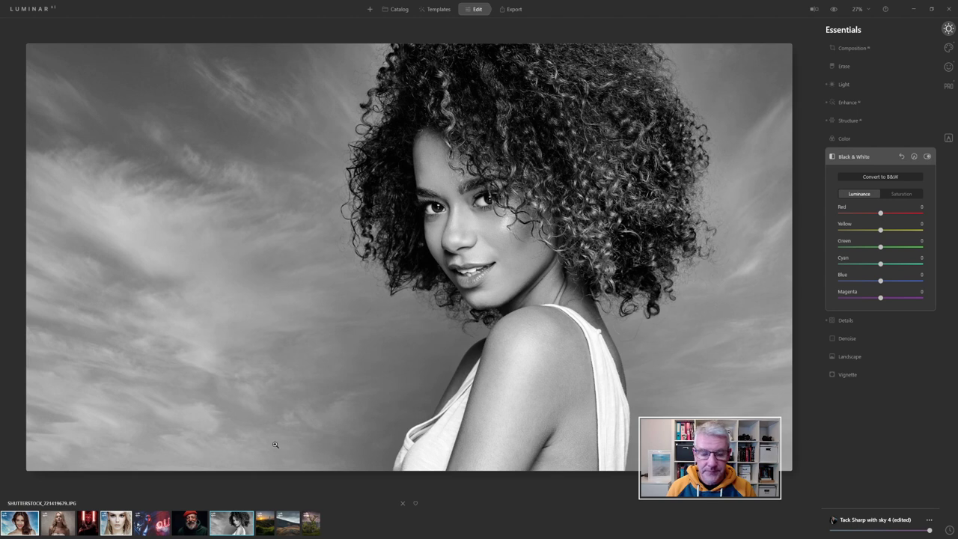
Step: Sync the black-and-white adjustments to the selected photos and check the blonde and smiling portraits
right_click(220, 524)
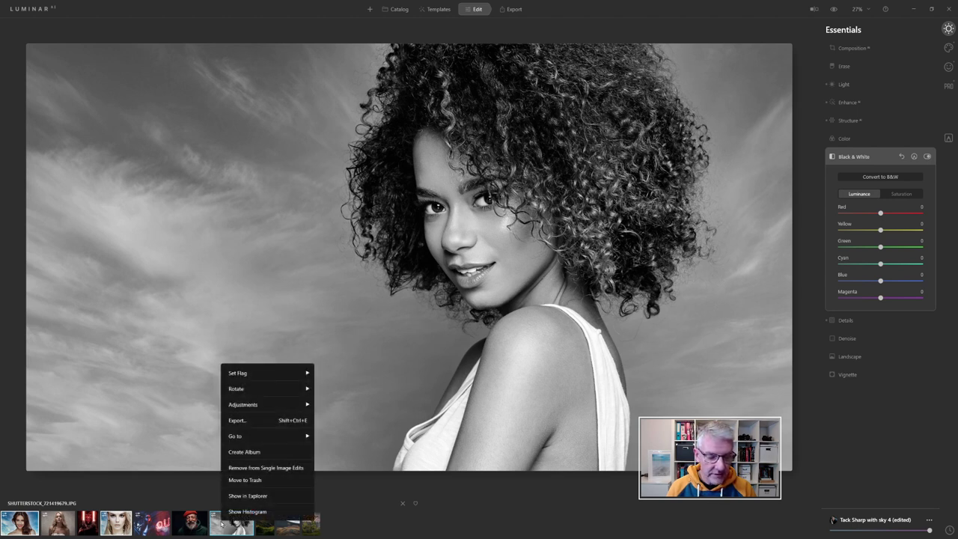
mouse_move(281, 407)
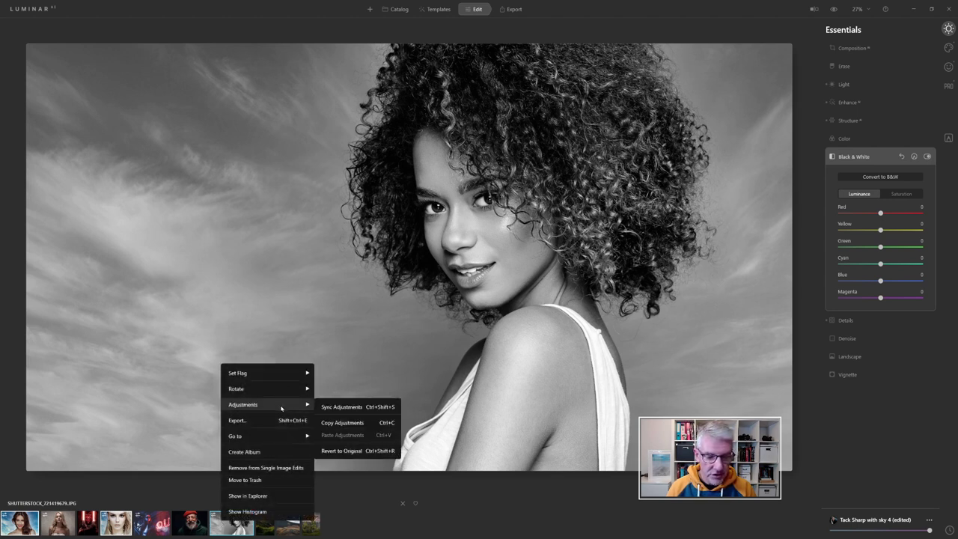
left_click(326, 405)
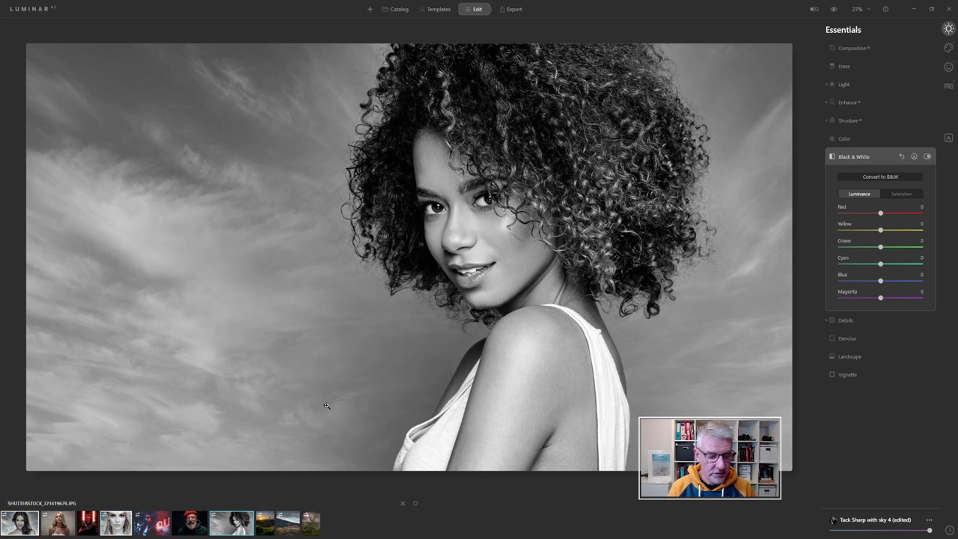
left_click(118, 523)
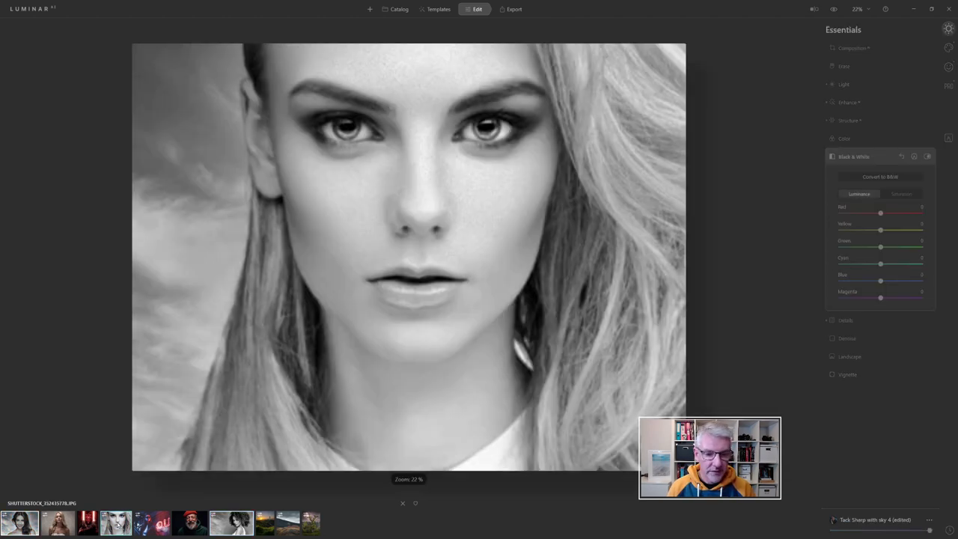
left_click(19, 528)
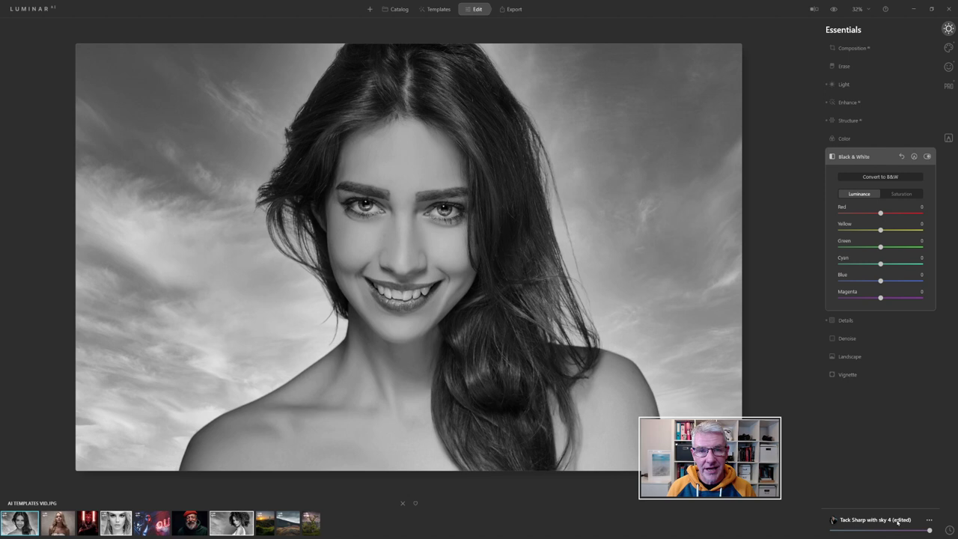
Step: Save the current black-and-white edit as a user template, renaming 'edit' to 'BW' (Tack Sharp with sky 4 BW)
left_click(928, 520)
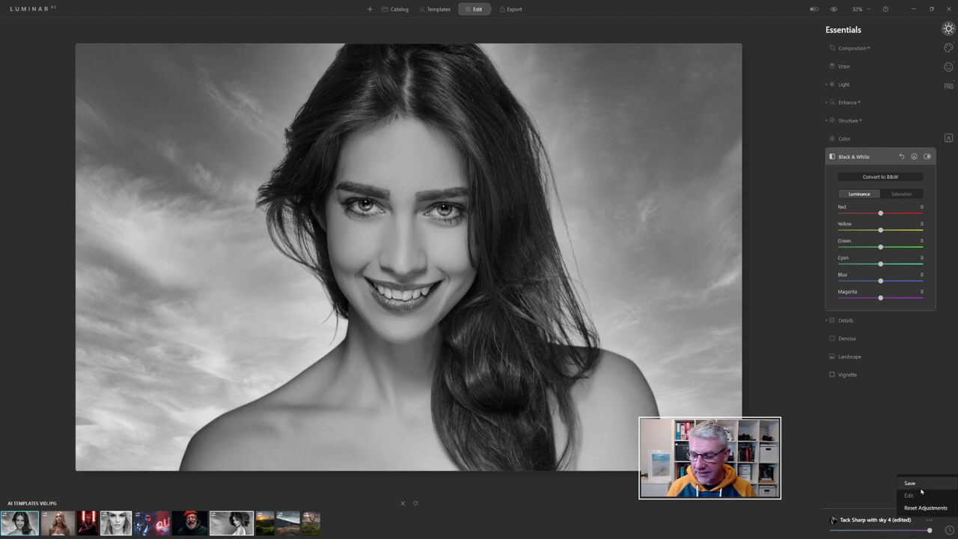
left_click(436, 9)
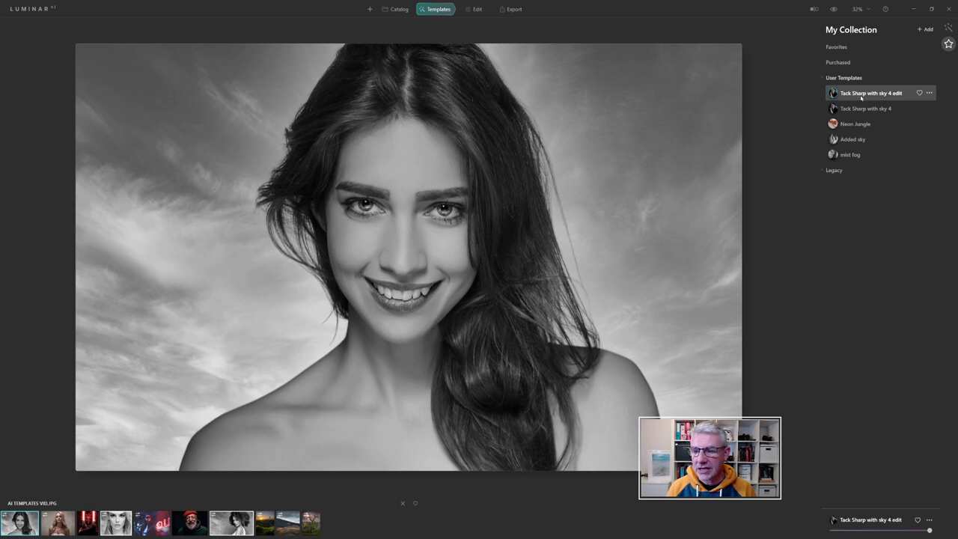
left_click(929, 93)
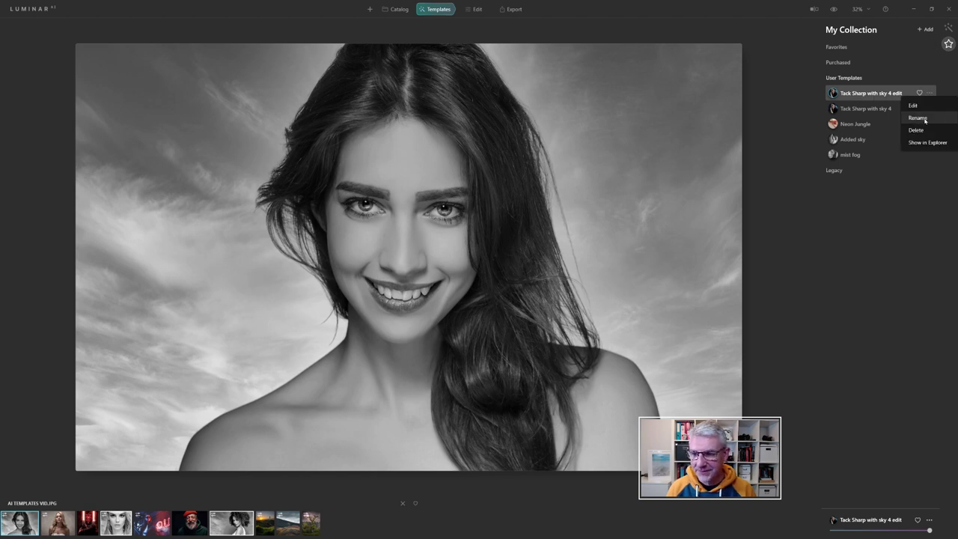
left_click(922, 118)
left_click_drag(907, 92, 896, 93)
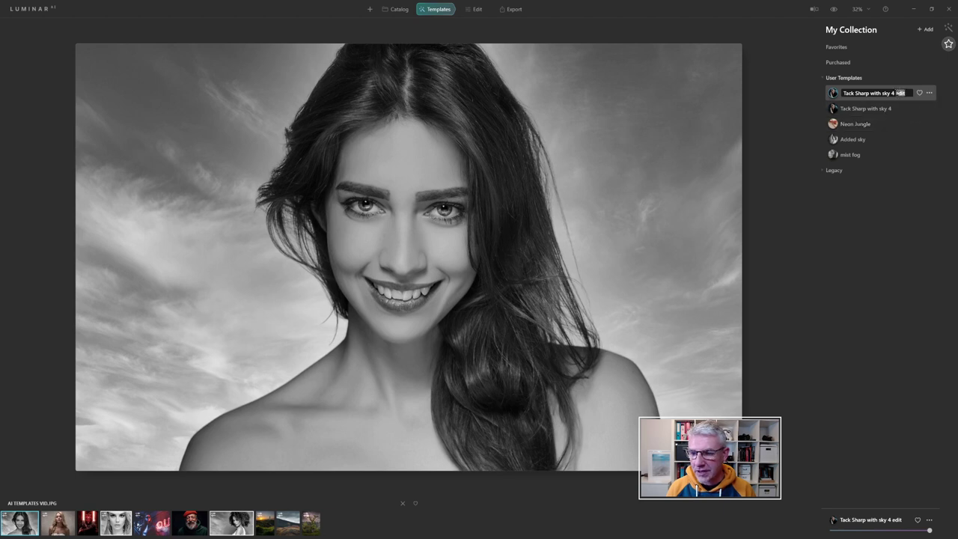
type("BW")
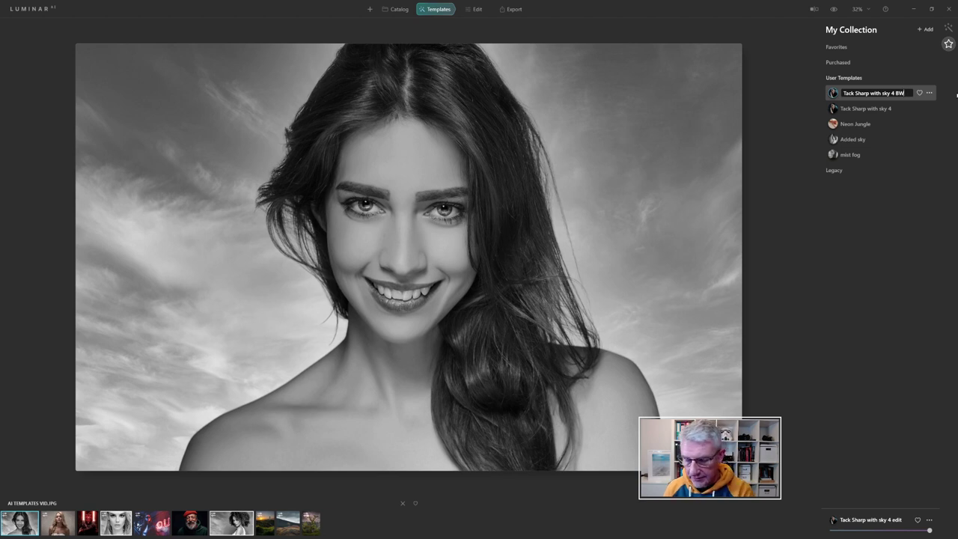
key("Return")
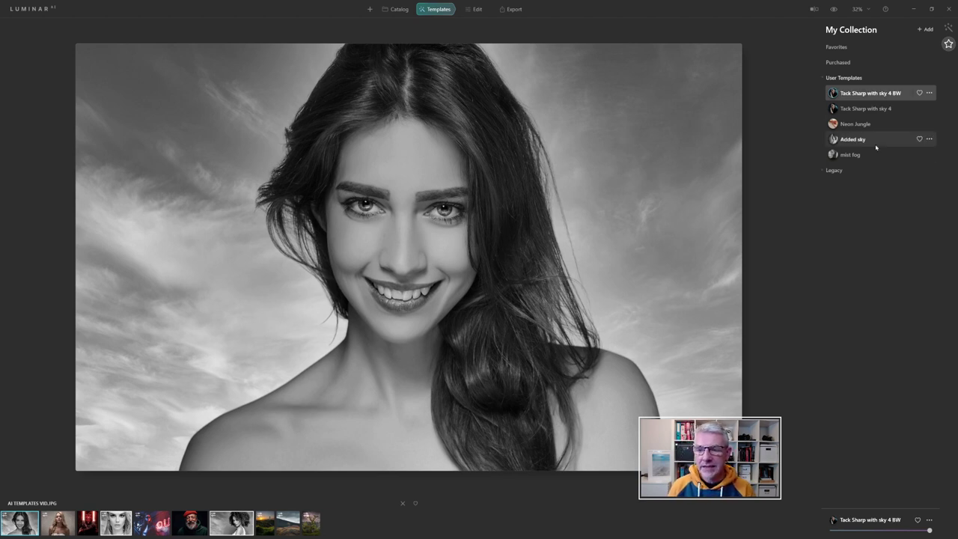
Step: Apply Tack Sharp with sky 4 BW to the red-hat man's photo and Neon Jungle to the neon-sign portrait
left_click(193, 526)
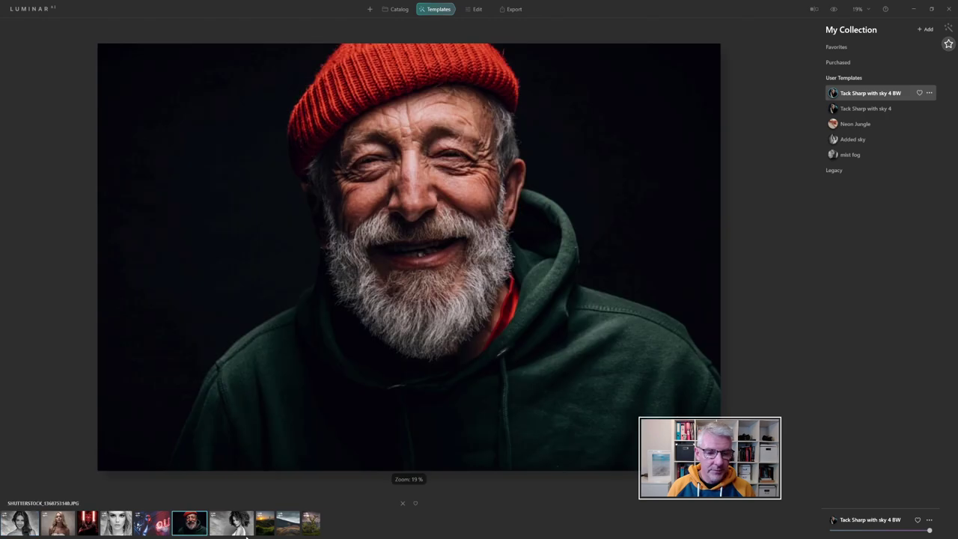
left_click(886, 96)
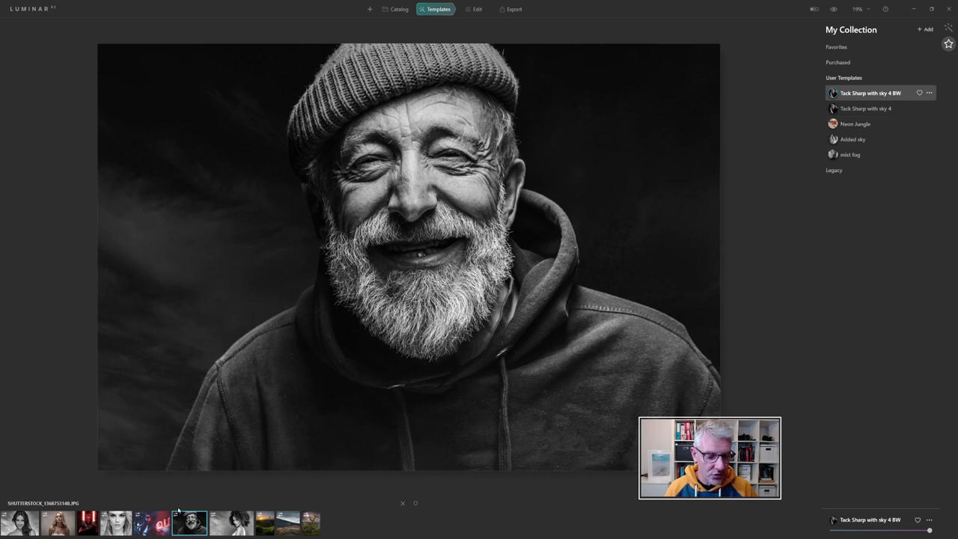
left_click(157, 525)
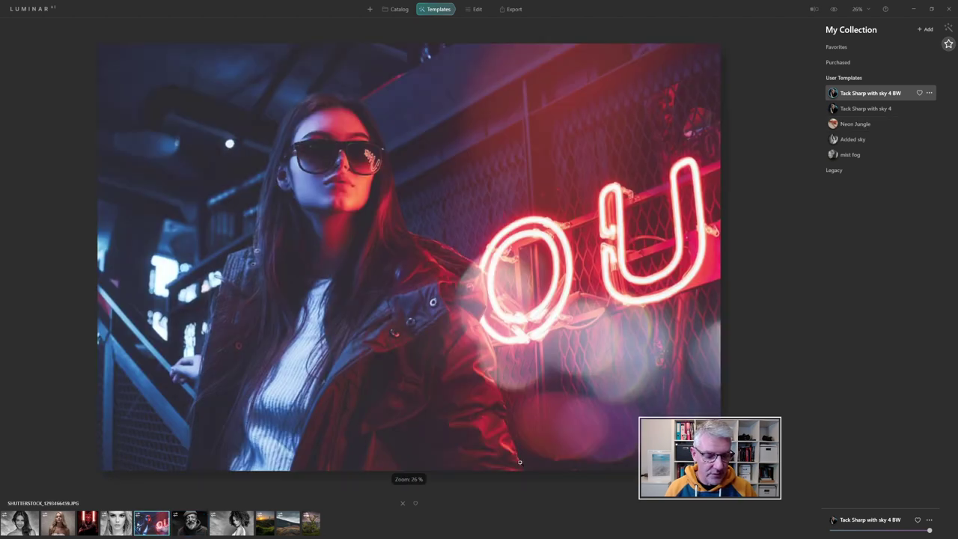
left_click(865, 124)
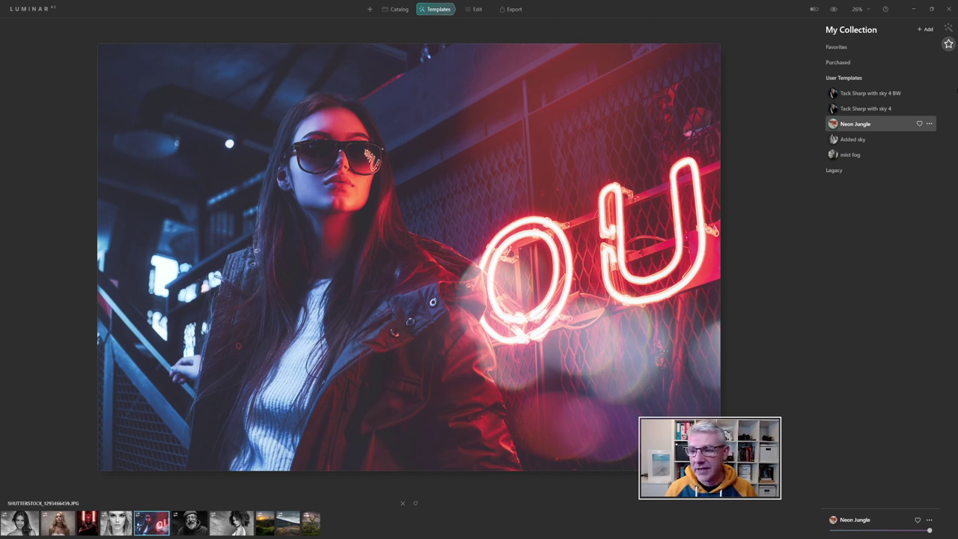
Step: Browse the built-in template categories and the Easy Landscapes collection, then return to My Collection
left_click(948, 28)
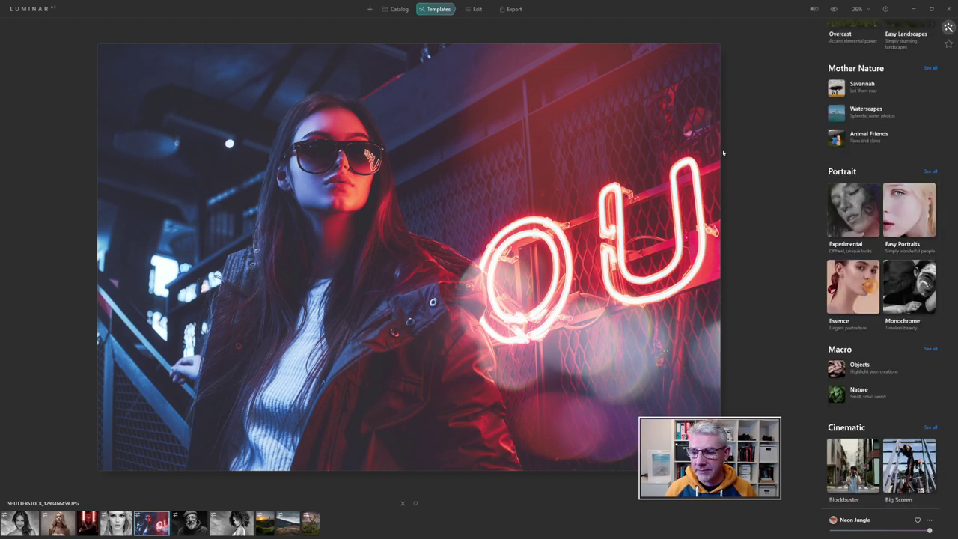
scroll(876, 267, "down", 3)
scroll(876, 266, "down", 5)
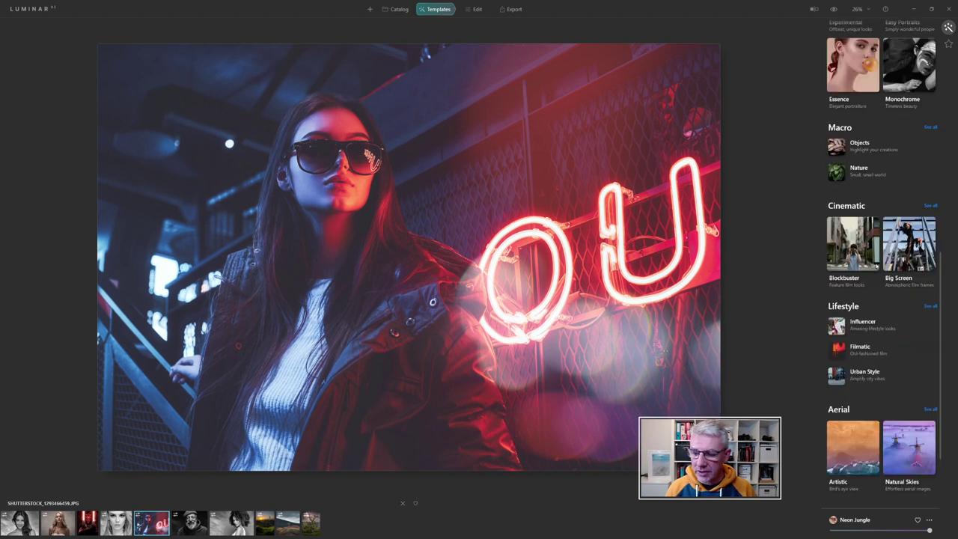
scroll(876, 266, "up", 3)
scroll(876, 266, "up", 12)
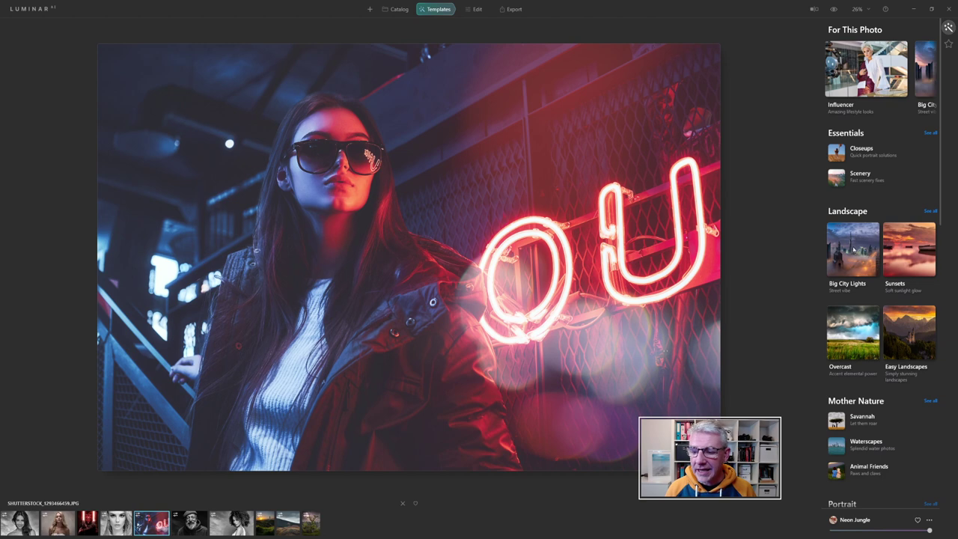
left_click(901, 336)
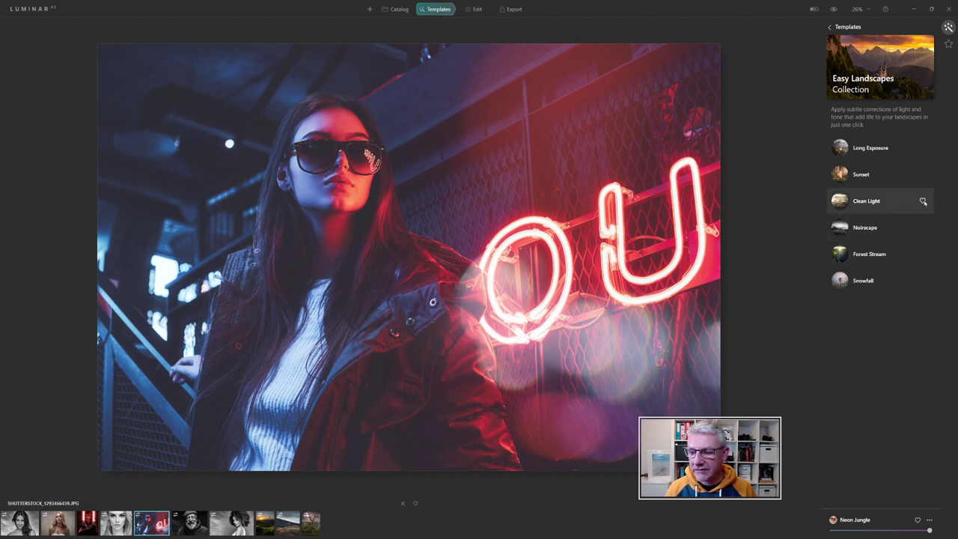
left_click(948, 43)
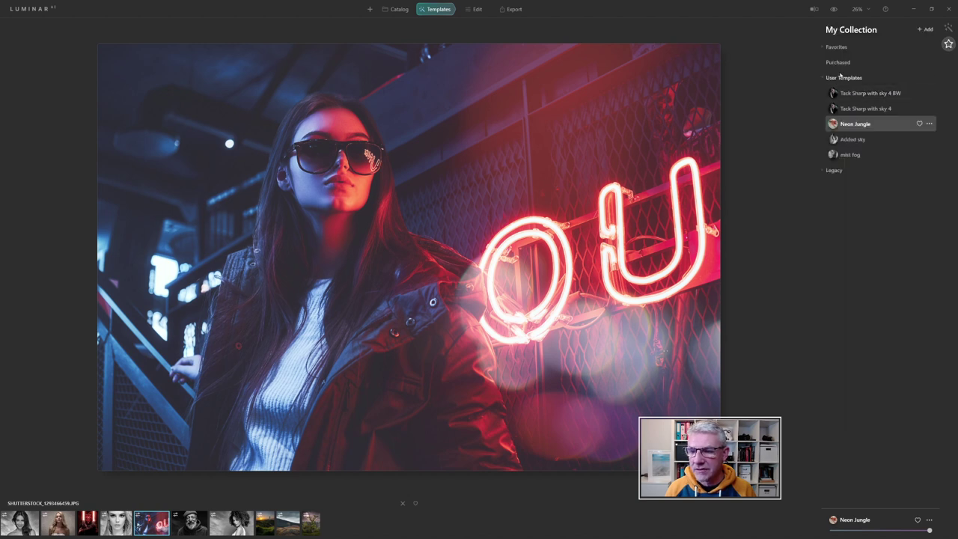
Step: Expand Favorites in My Collection to list Clean Light and Forest Stream
left_click(823, 48)
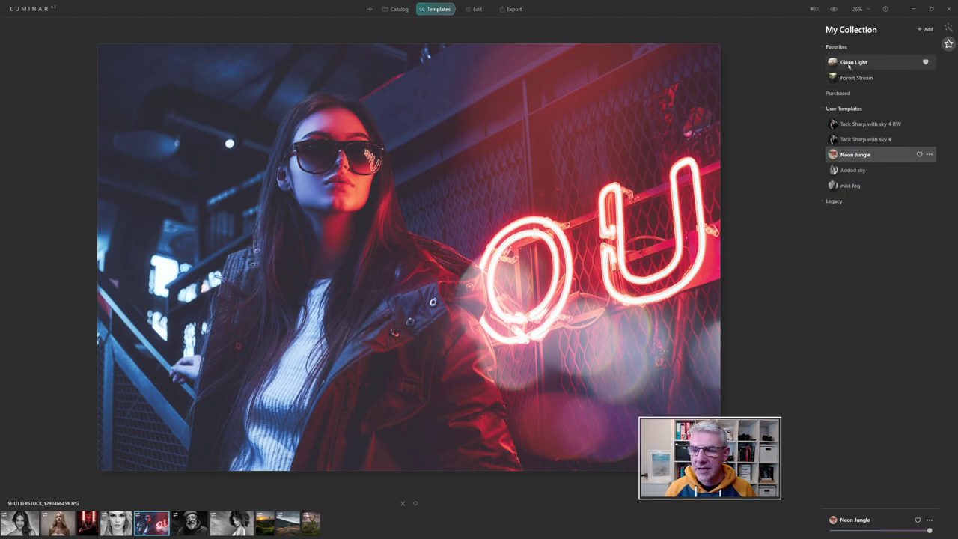